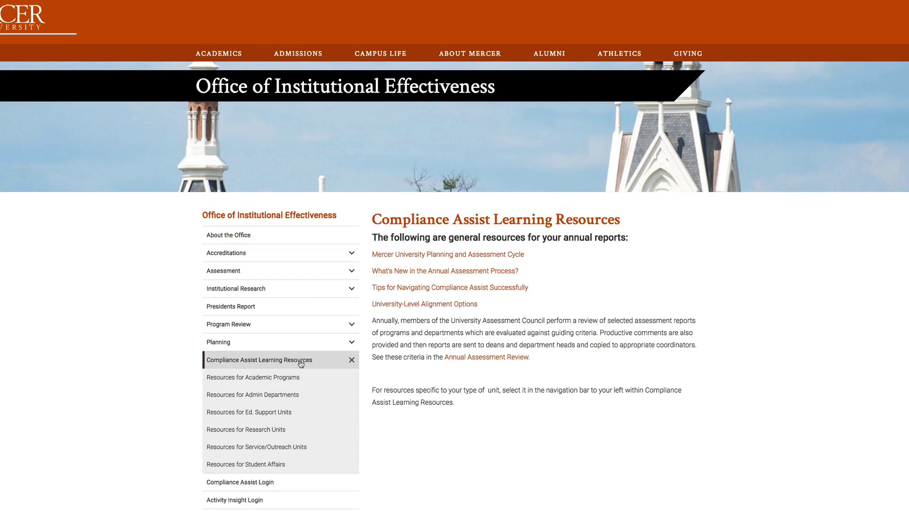
# Open the Compliance Assist Login page and sign in with the filled-in Mercer username and password
pyautogui.click(352, 361)
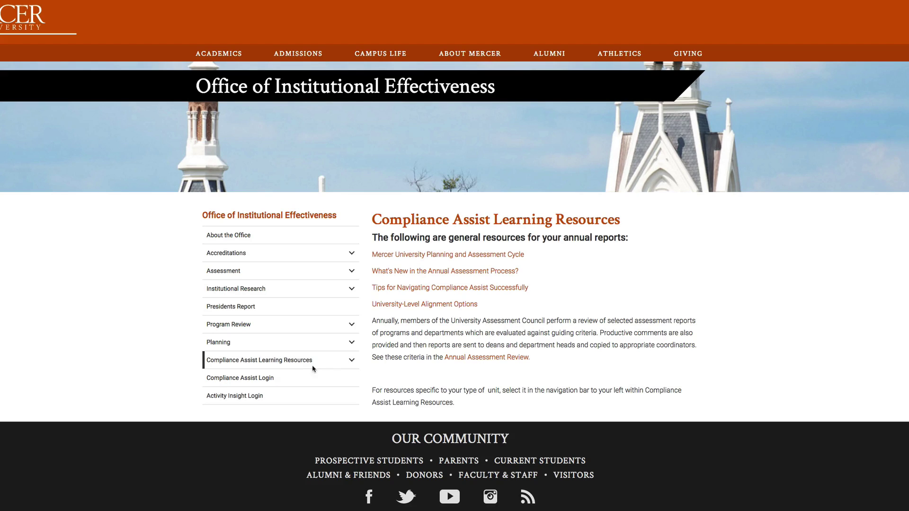
pyautogui.click(265, 379)
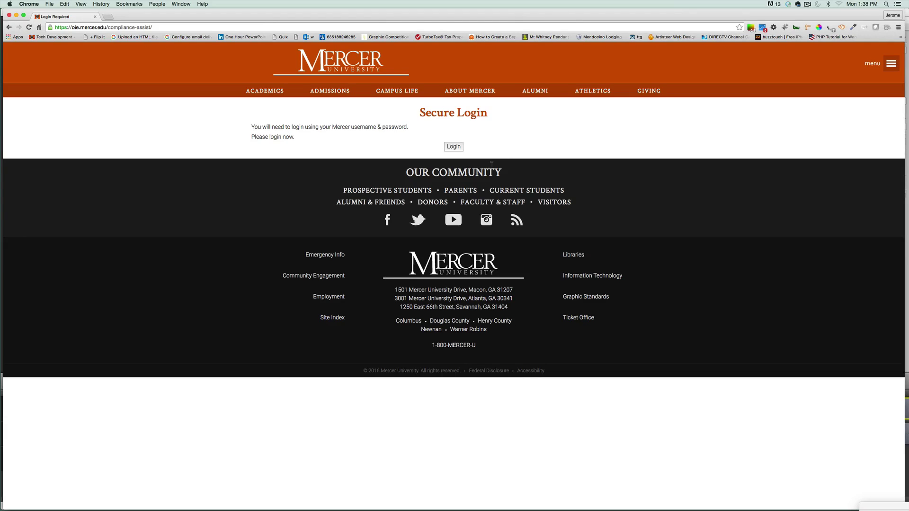
pyautogui.click(453, 147)
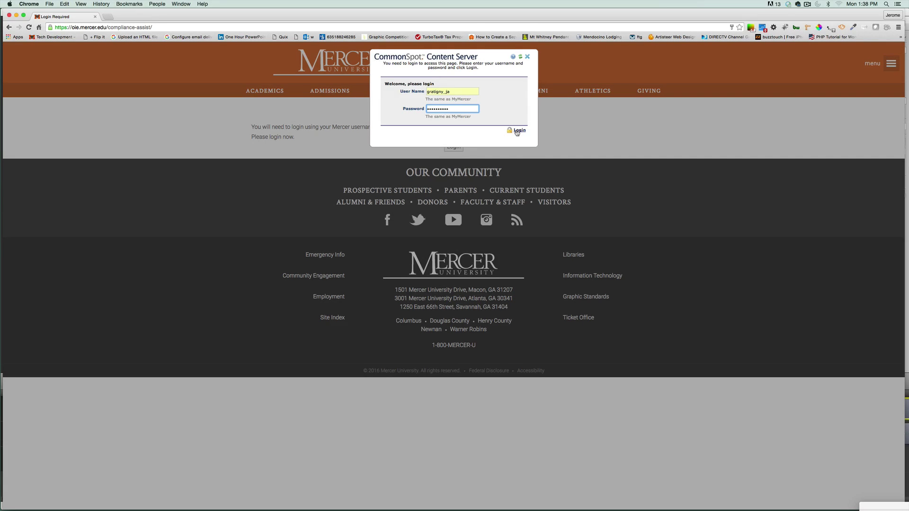
pyautogui.click(518, 130)
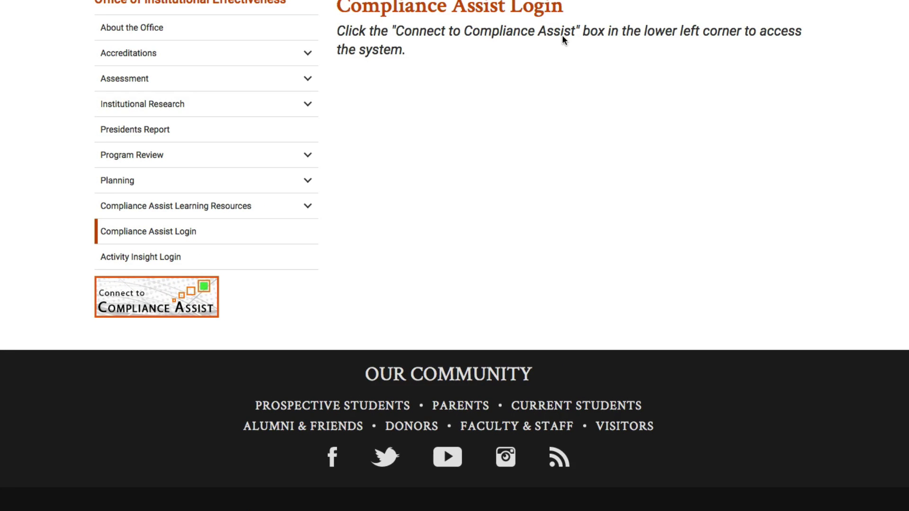
# Connect to Compliance Assist and open the academic assessment items on the Planning site's dashboard
pyautogui.click(188, 304)
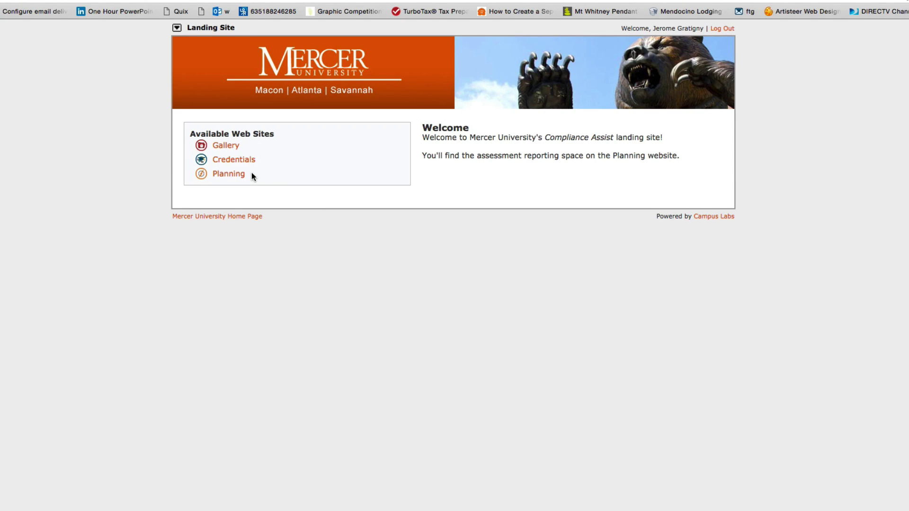
pyautogui.click(230, 174)
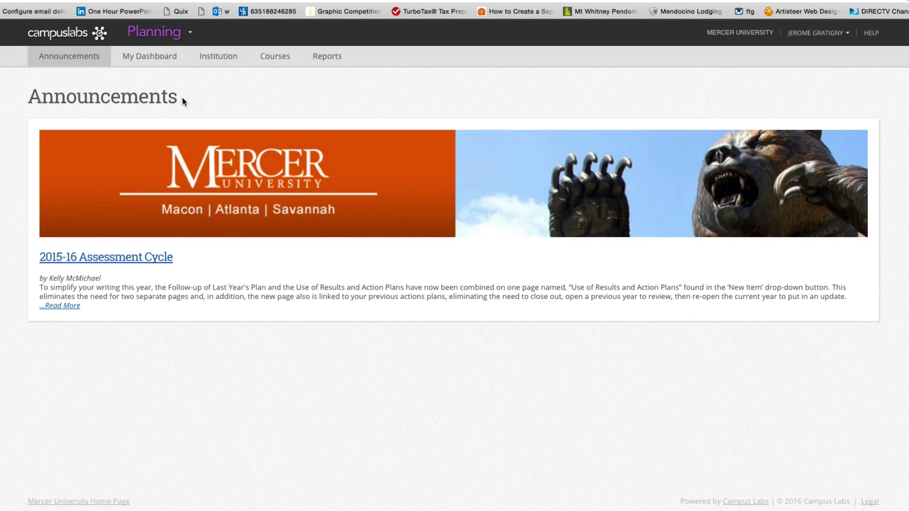
pyautogui.click(156, 59)
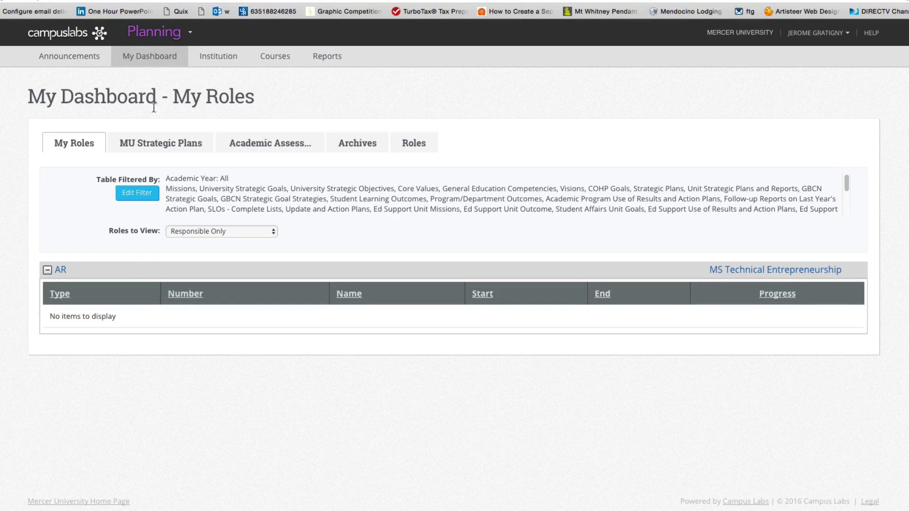
pyautogui.click(271, 145)
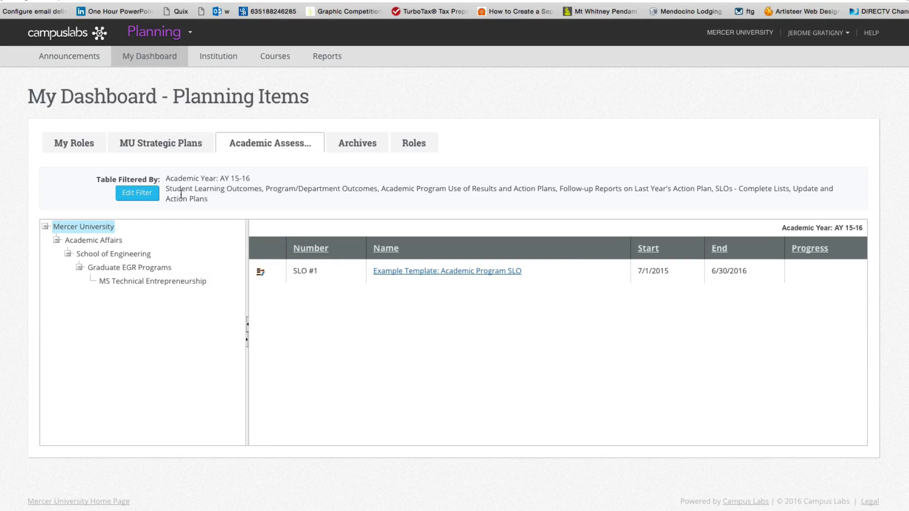
# Review the academic year and item type options in the planning items filter, and cancel the dialog
pyautogui.click(138, 192)
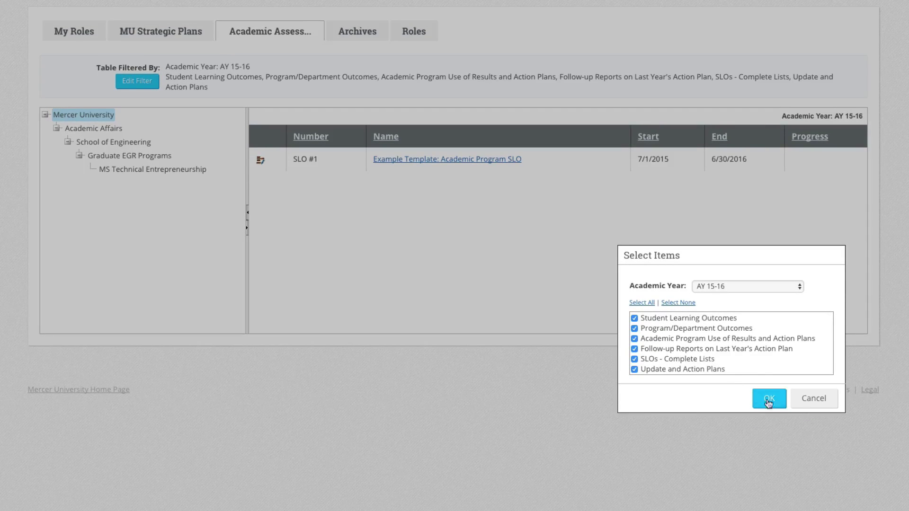
pyautogui.rightClick(808, 400)
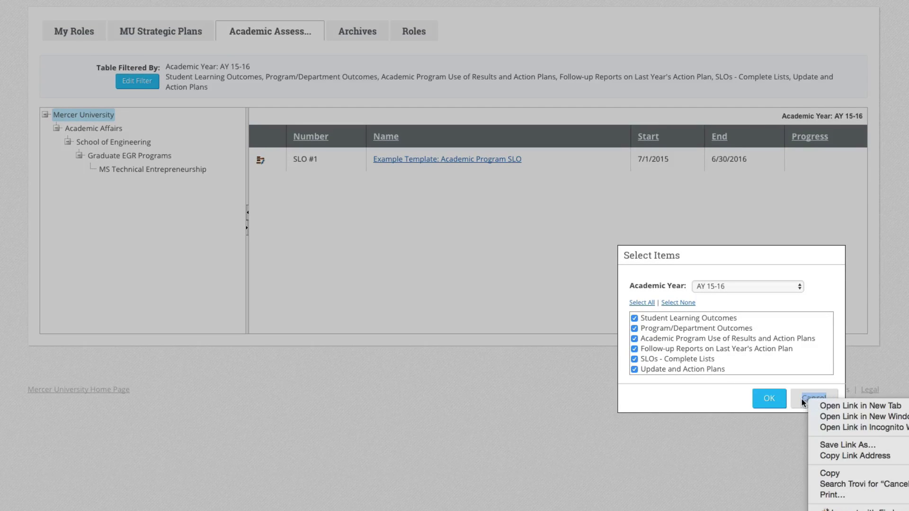
pyautogui.click(808, 400)
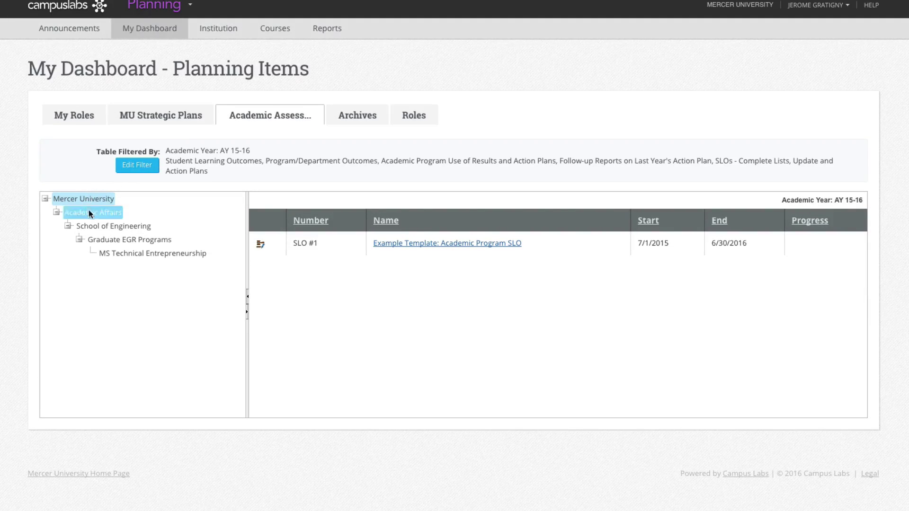
# Open the "Depth in Managing Problems" outcome of the MS Technical Entrepreneurship program for editing
pyautogui.click(158, 252)
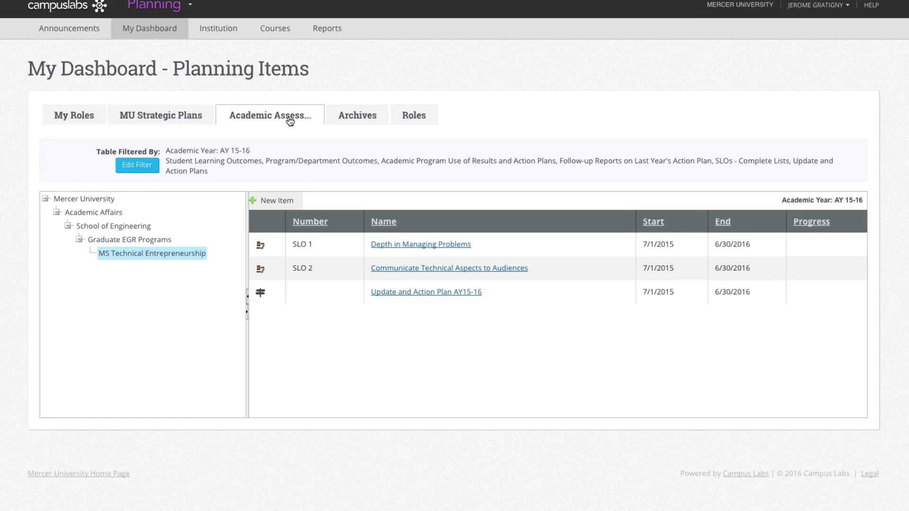
pyautogui.click(408, 246)
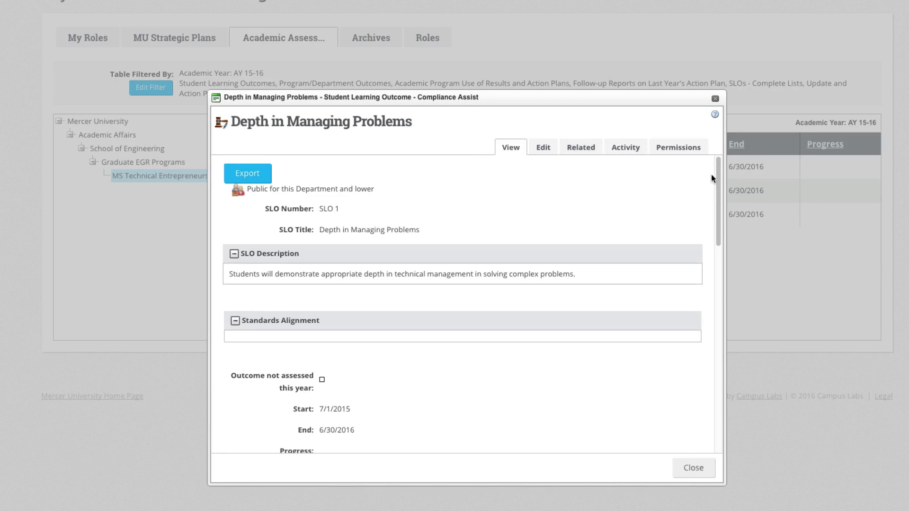
pyautogui.moveTo(717, 184)
pyautogui.mouseDown()
pyautogui.moveTo(716, 326)
pyautogui.moveTo(709, 175)
pyautogui.mouseUp()
pyautogui.click(545, 151)
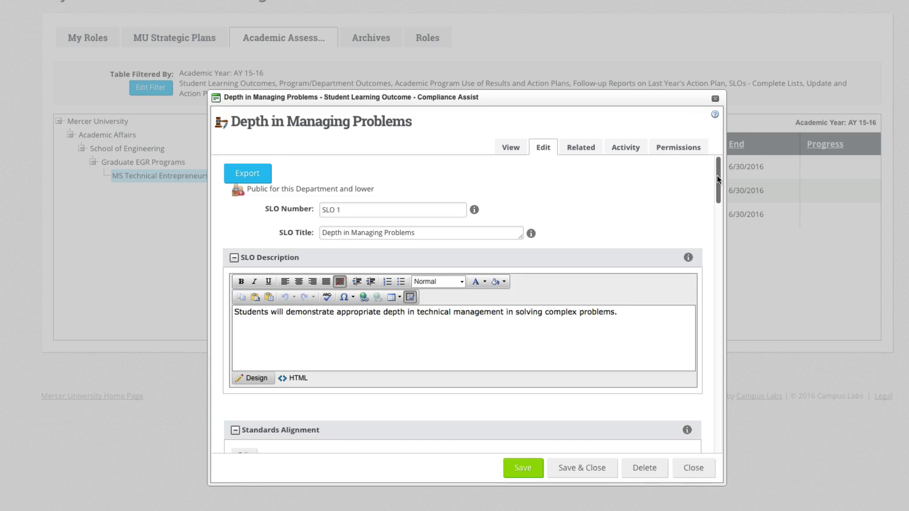
# Examine the outcome's field hints, description, and the assessment methods with their results sections
pyautogui.moveTo(717, 175); pyautogui.dragTo(717, 181)
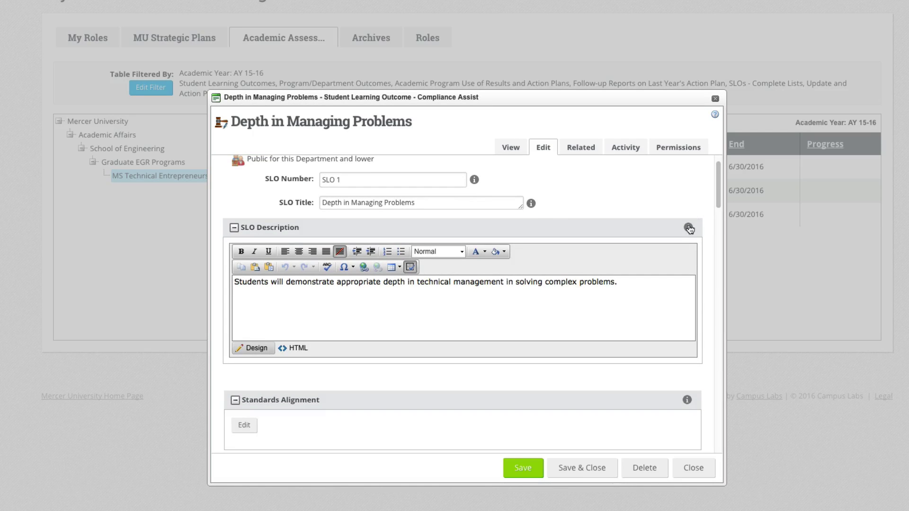
pyautogui.moveTo(689, 230)
pyautogui.moveTo(530, 204)
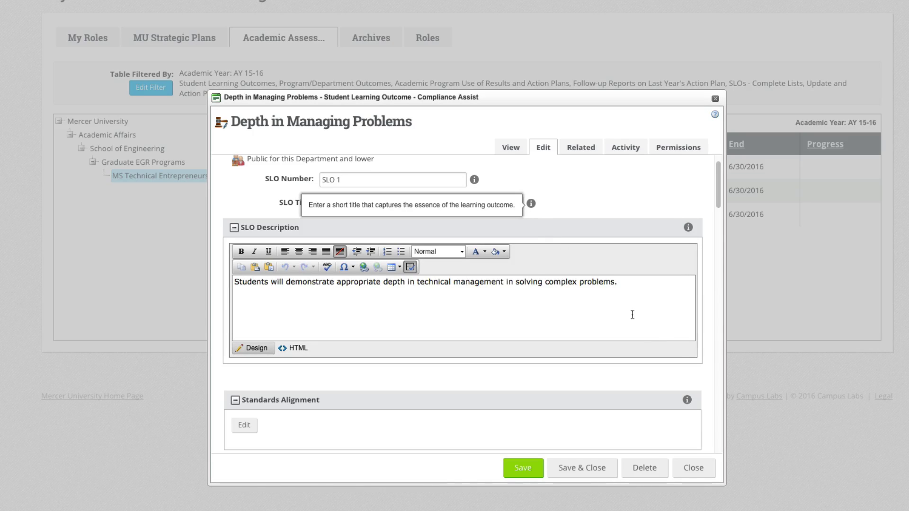
pyautogui.moveTo(689, 402)
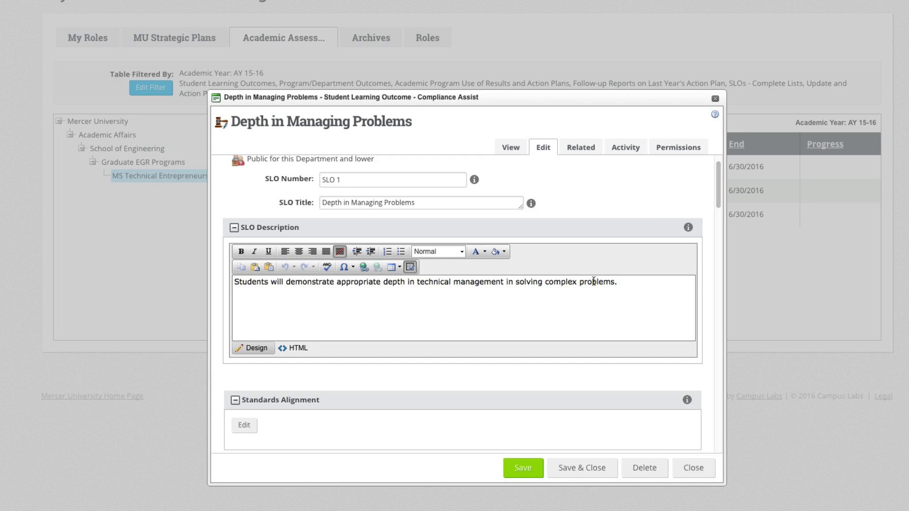
pyautogui.moveTo(718, 180); pyautogui.dragTo(719, 263)
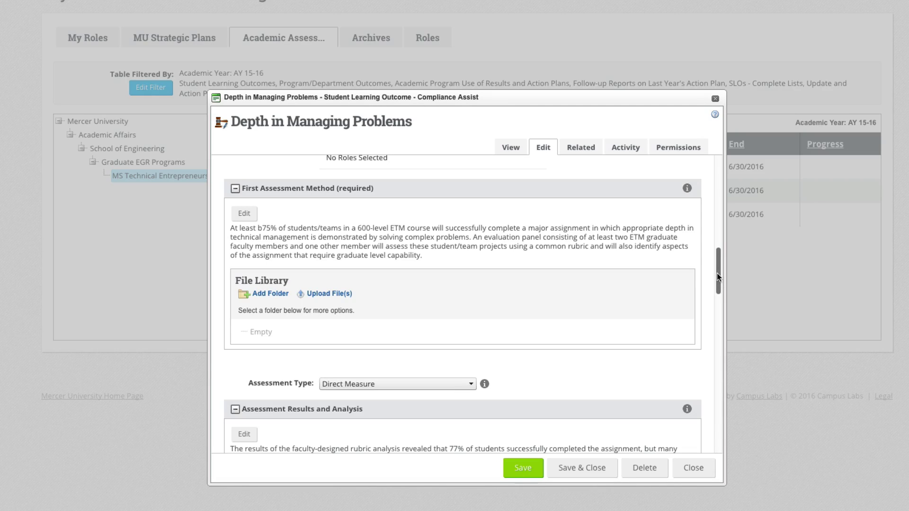
pyautogui.moveTo(717, 274); pyautogui.dragTo(722, 347)
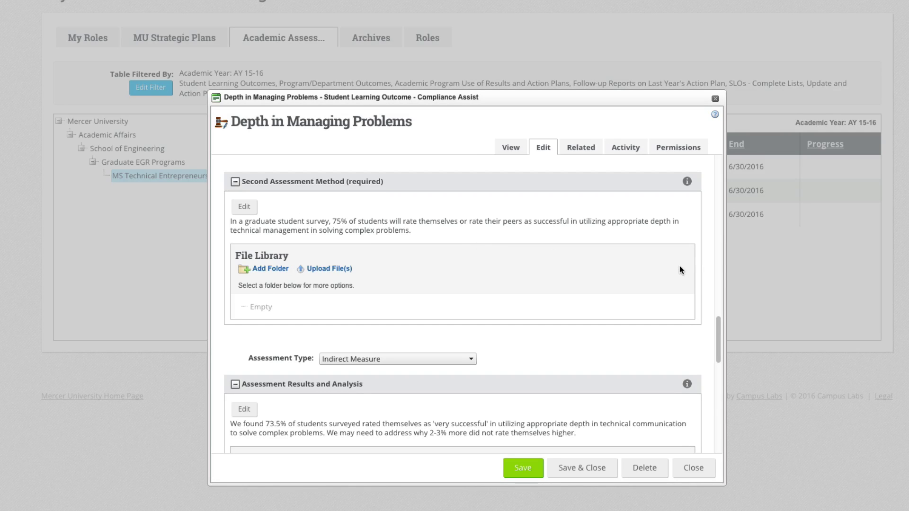
pyautogui.moveTo(717, 323); pyautogui.dragTo(712, 366)
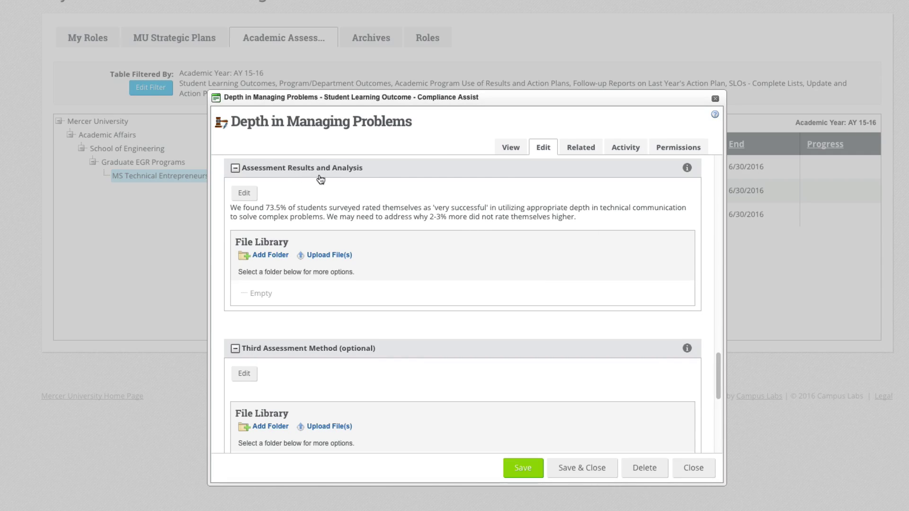
# Change the percentage in the first assessment method's Assessment Results and Analysis text to 79%, and save the outcome
pyautogui.moveTo(717, 364); pyautogui.dragTo(723, 297)
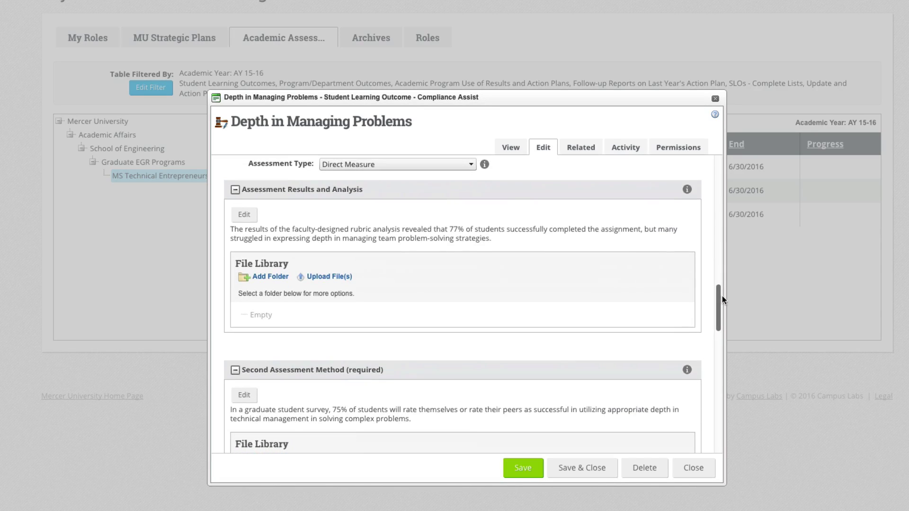
pyautogui.click(244, 215)
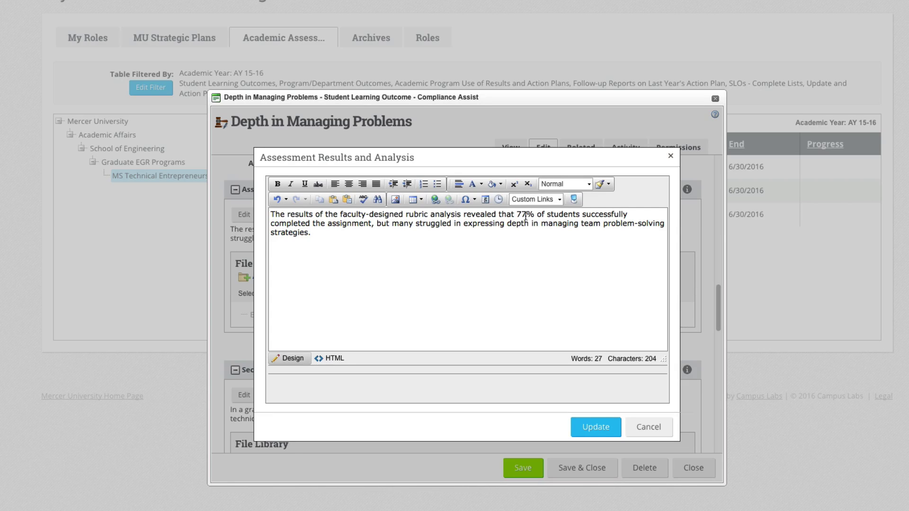
pyautogui.click(526, 217)
pyautogui.press('BackSpace')
pyautogui.write('9')
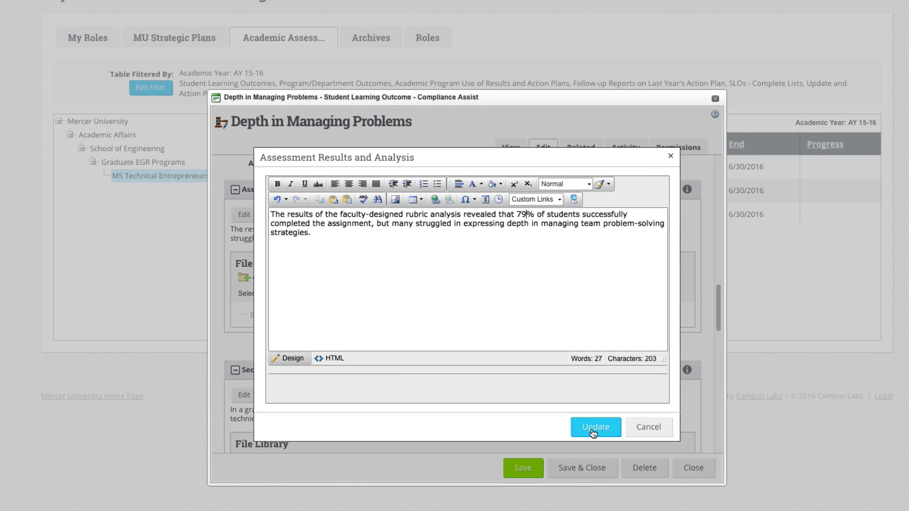
pyautogui.click(594, 432)
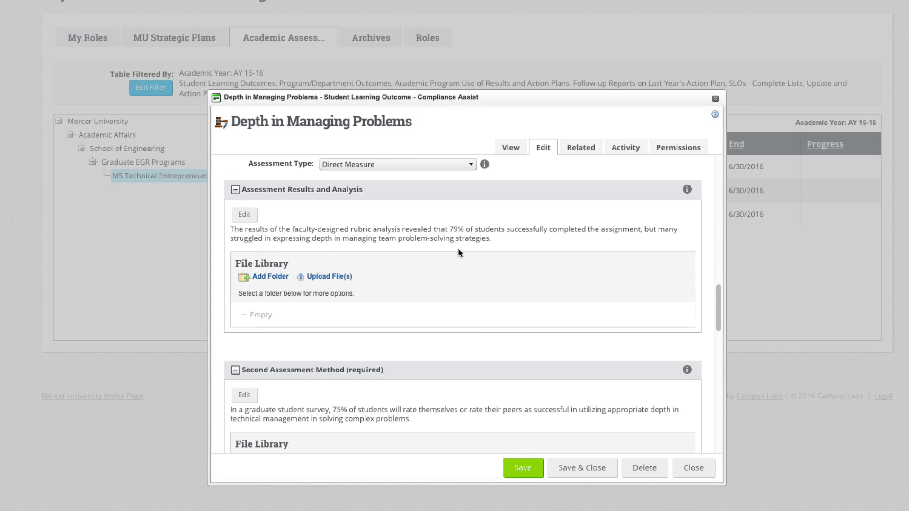
pyautogui.click(525, 469)
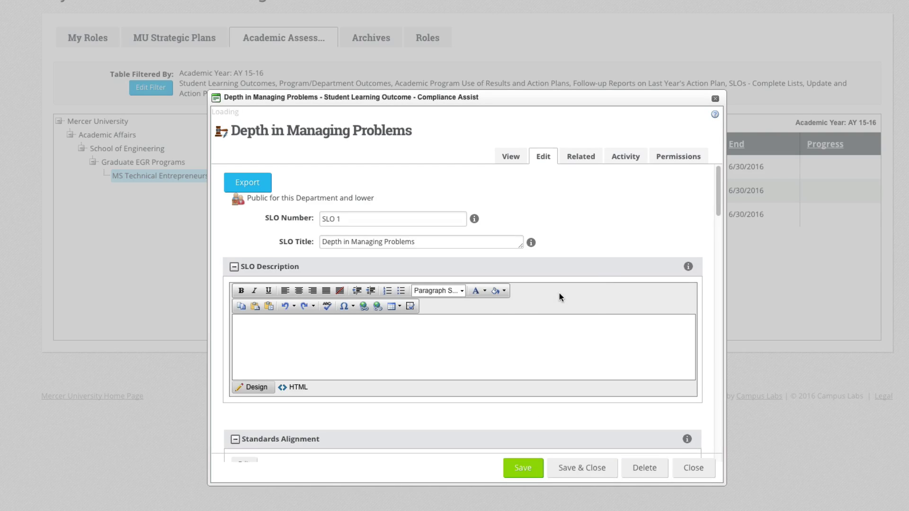
# Add Mercer University's Goal 01, Goal 02 and Goal 04 as related items that this student learning outcome supports
pyautogui.moveTo(720, 183); pyautogui.dragTo(709, 339)
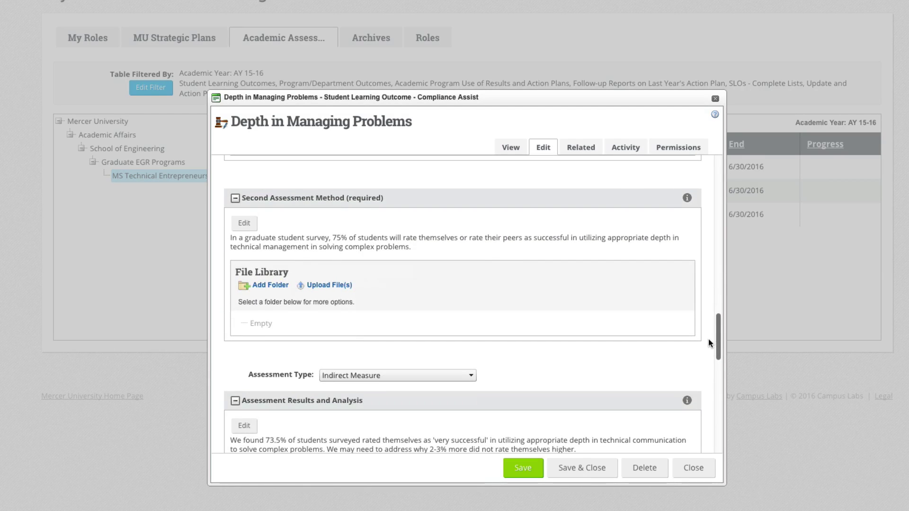
pyautogui.click(577, 151)
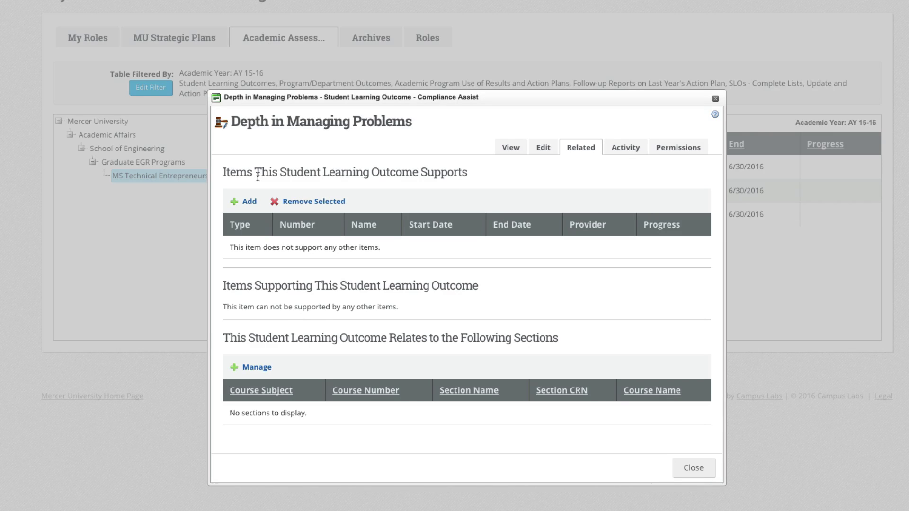
pyautogui.click(249, 203)
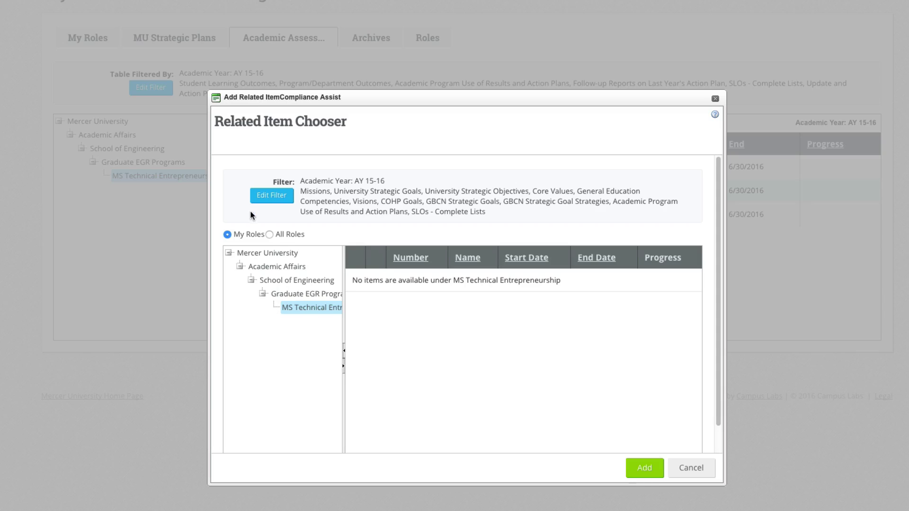
pyautogui.click(271, 253)
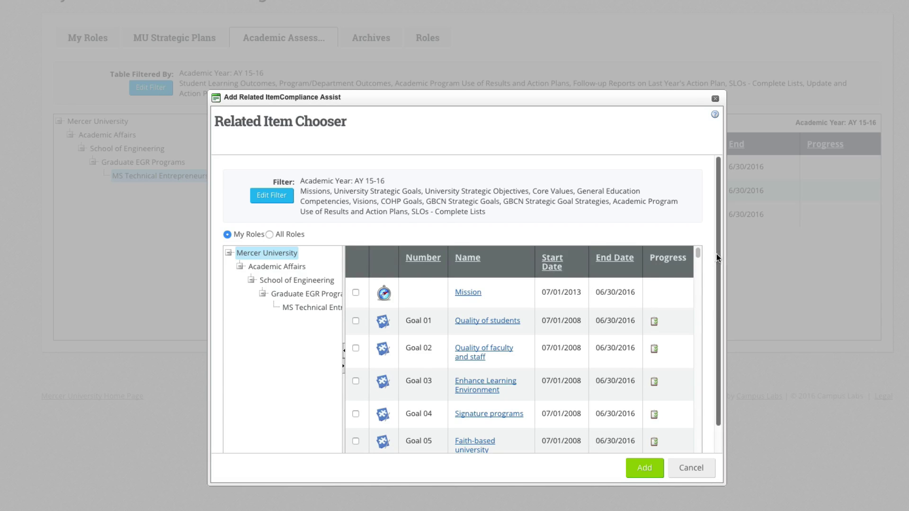
pyautogui.scroll(-1, 717, 254)
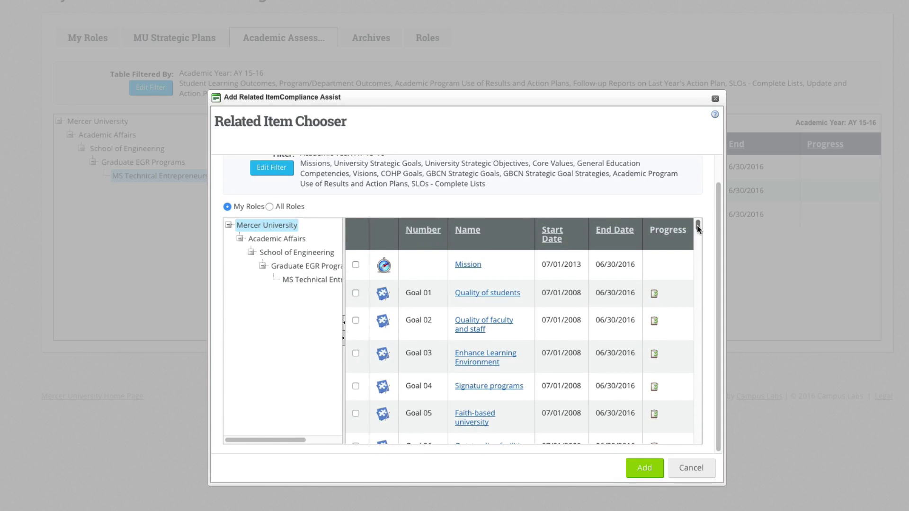
pyautogui.moveTo(697, 226)
pyautogui.mouseDown()
pyautogui.moveTo(697, 246)
pyautogui.moveTo(702, 221)
pyautogui.mouseUp()
pyautogui.click(355, 294)
pyautogui.click(356, 321)
pyautogui.click(356, 387)
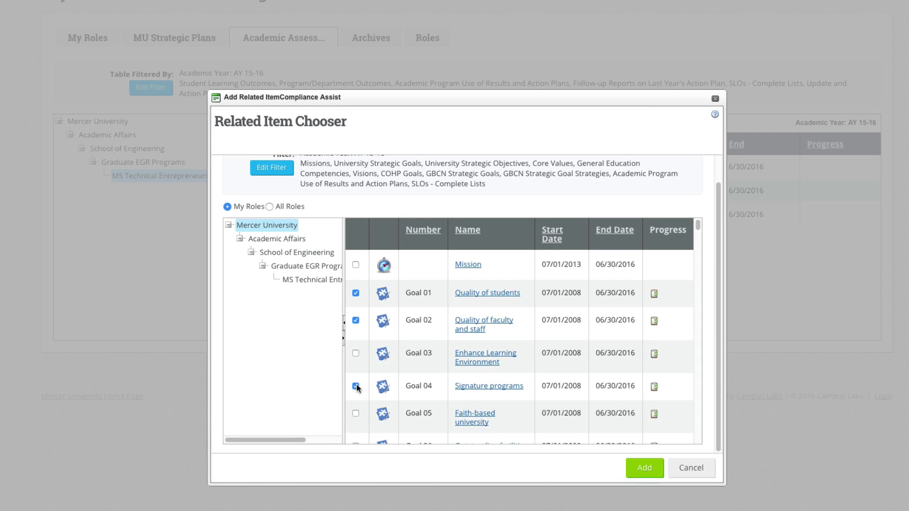
pyautogui.click(644, 468)
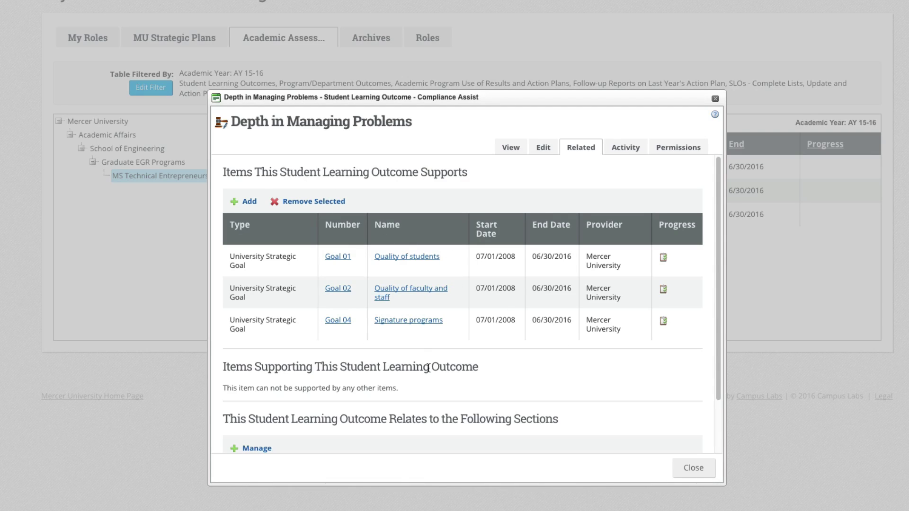
# Remove Goal 04, Signature programs, from the items the outcome supports, and close the outcome
pyautogui.click(417, 334)
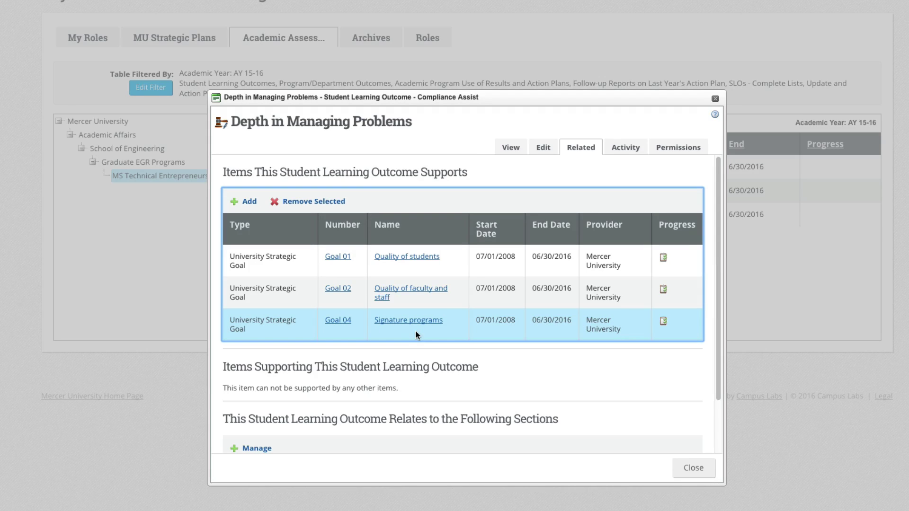
pyautogui.click(326, 203)
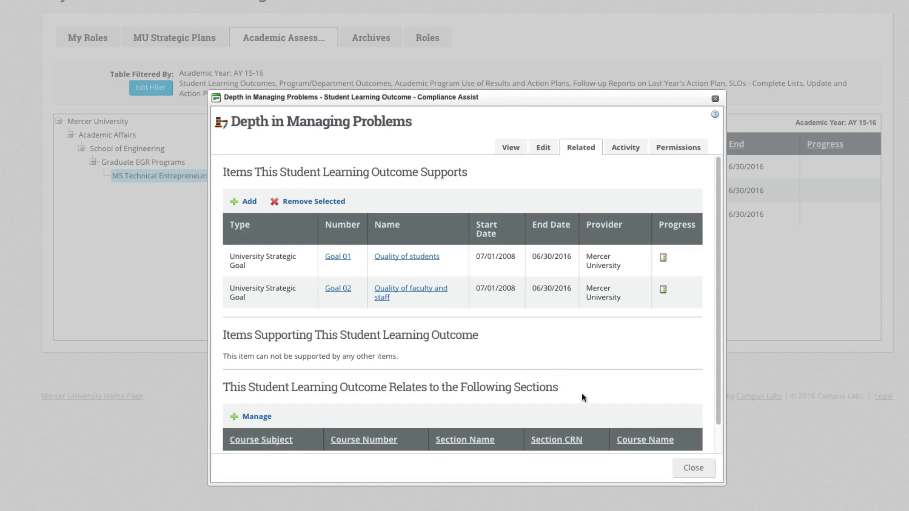
pyautogui.click(690, 472)
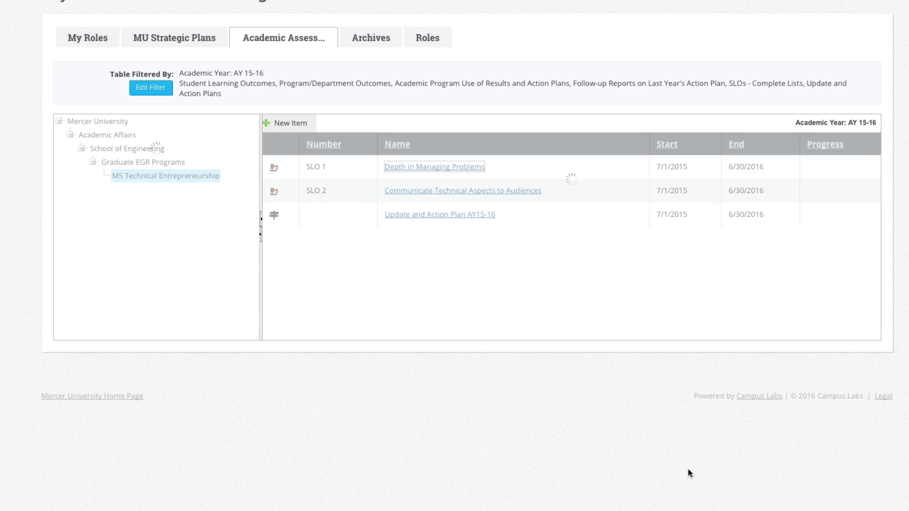
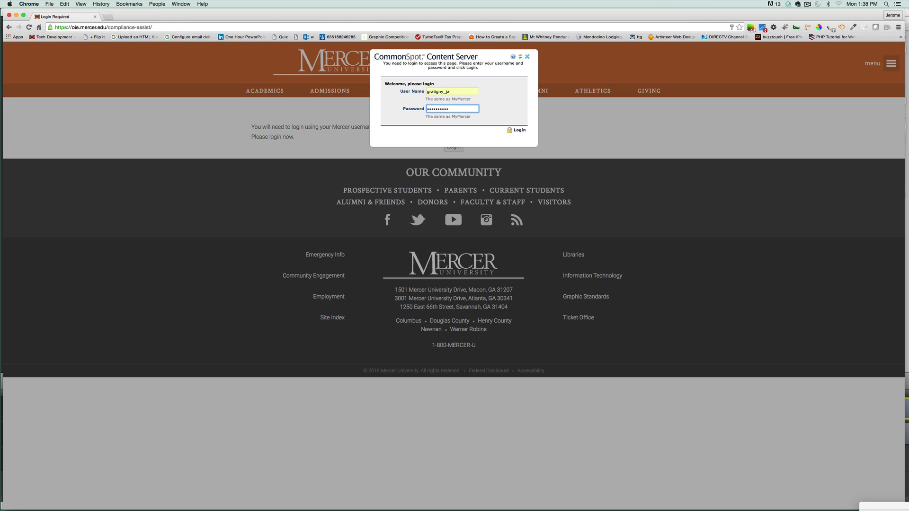
# Submit the Mercer login, connect to the Compliance Assist landing site, and log out of it
pyautogui.click(517, 132)
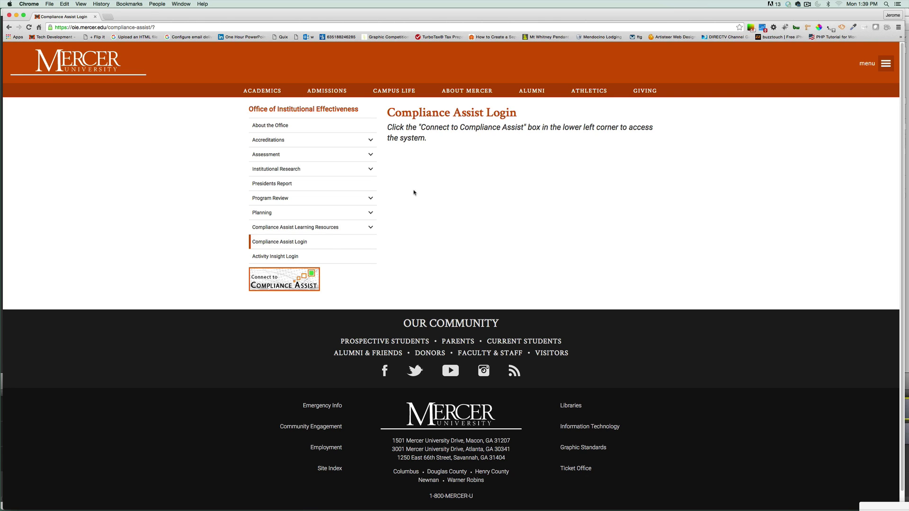
pyautogui.click(303, 284)
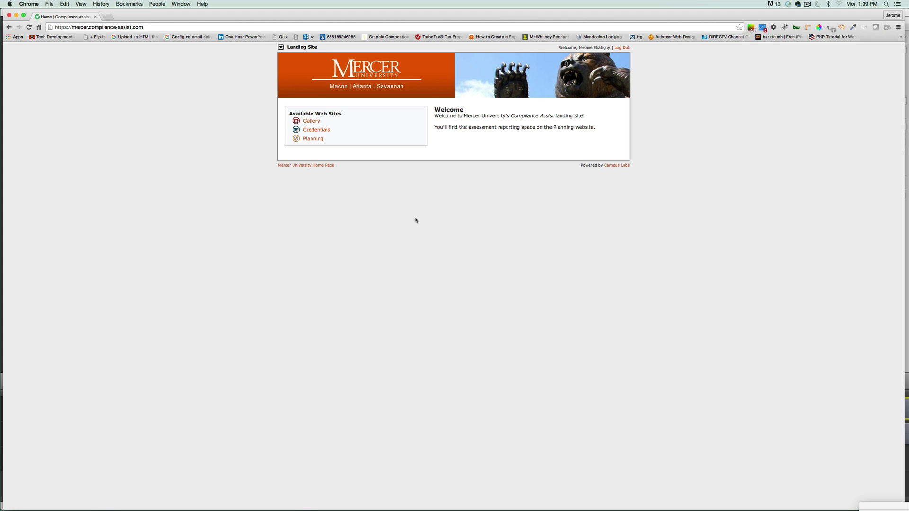
pyautogui.click(622, 49)
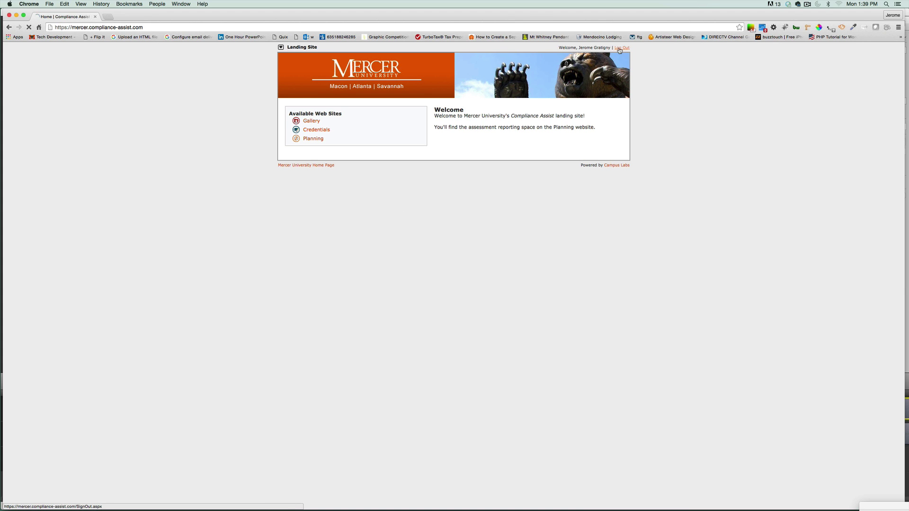
# Switch to ScreenFlow and stop the screen recording in progress by requesting a new one
pyautogui.click(16, 15)
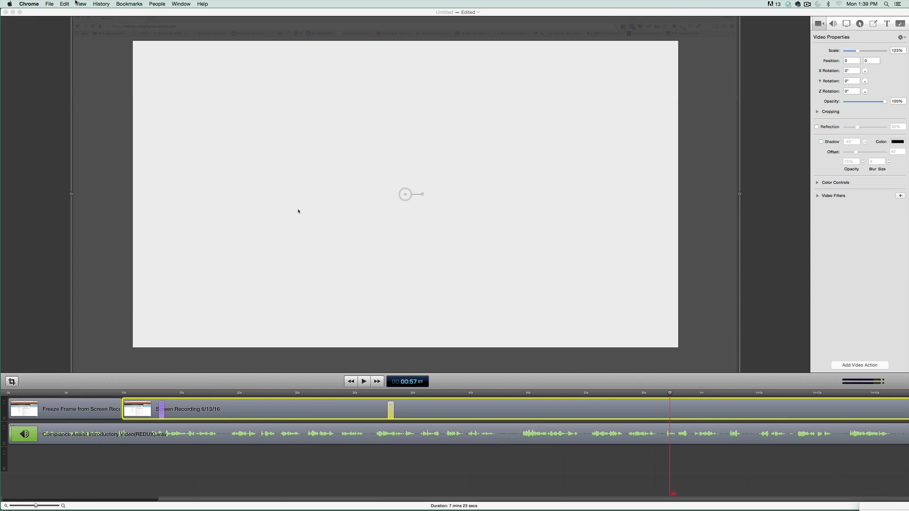
pyautogui.click(49, 4)
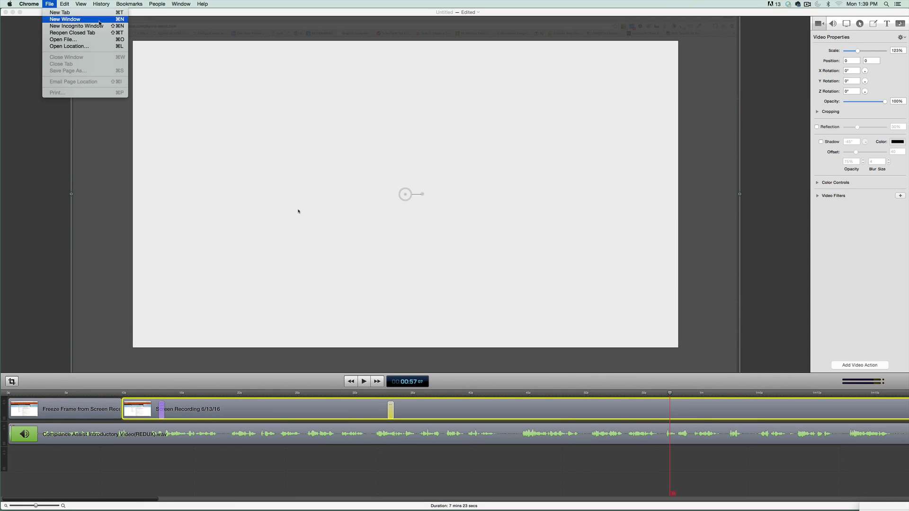
pyautogui.click(133, 12)
pyautogui.click(59, 4)
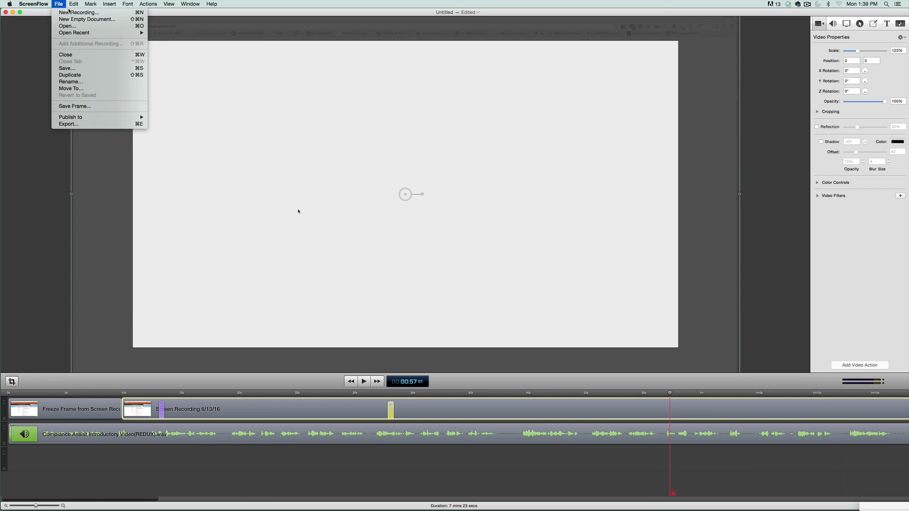
pyautogui.click(70, 12)
pyautogui.click(451, 164)
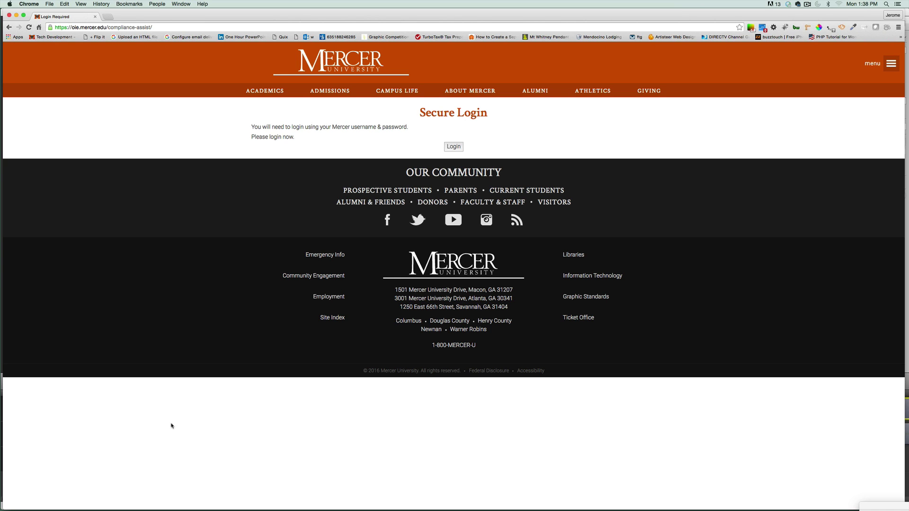
# Log in on Mercer's Secure Login page with the account password and connect to Compliance Assist
pyautogui.click(453, 146)
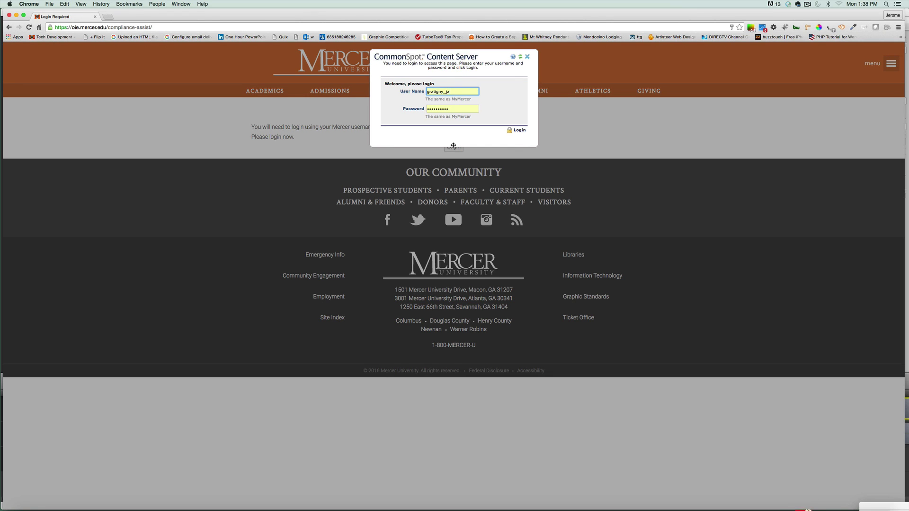
pyautogui.click(519, 133)
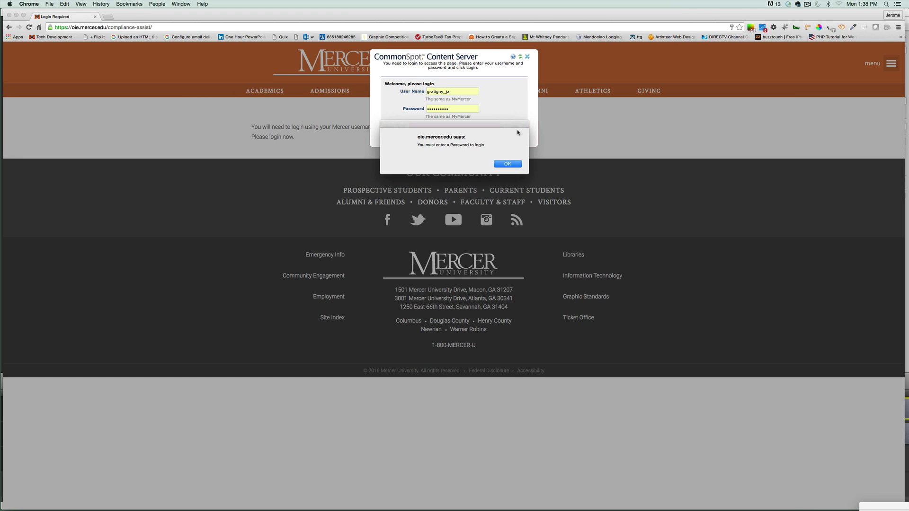
pyautogui.click(512, 164)
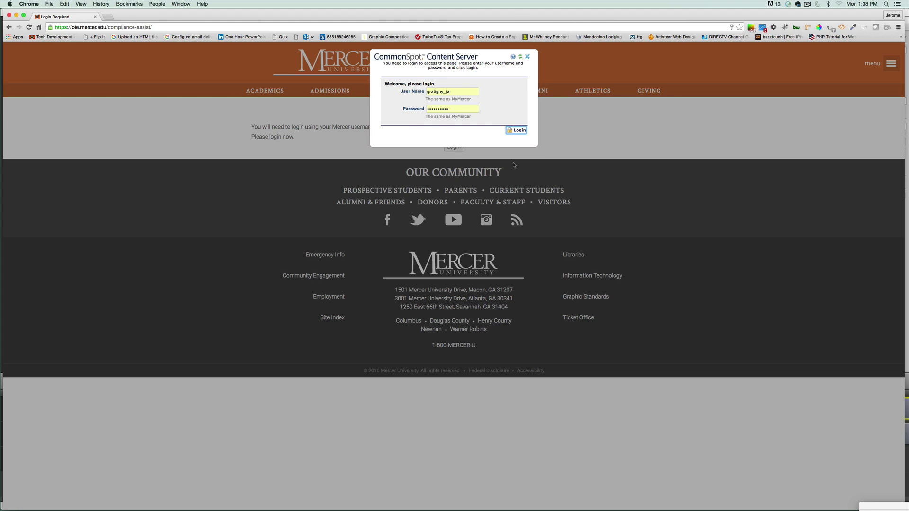
pyautogui.click(458, 110)
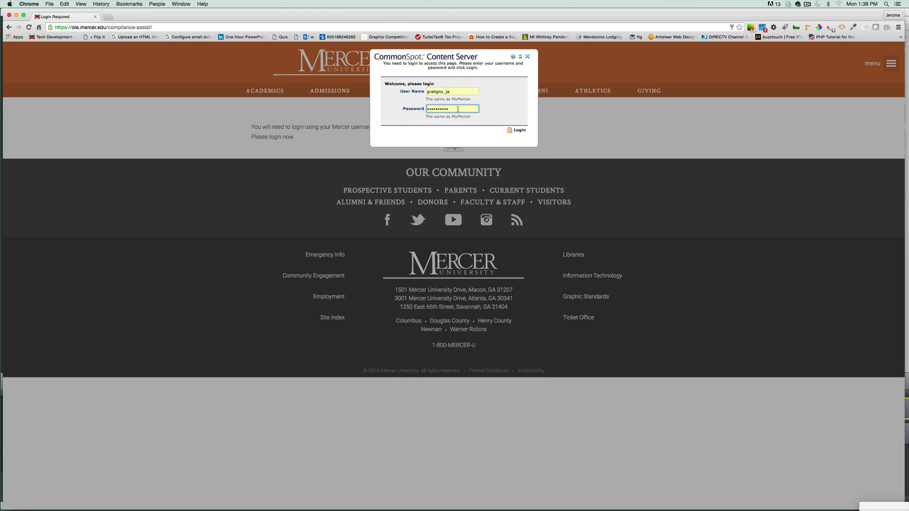
pyautogui.moveTo(458, 109); pyautogui.dragTo(404, 105)
pyautogui.write('p***')
pyautogui.click(519, 131)
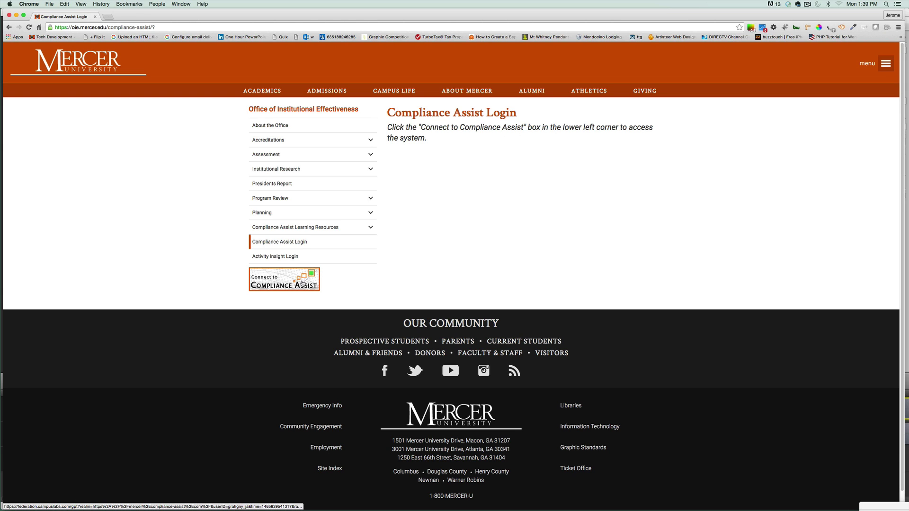
pyautogui.click(303, 283)
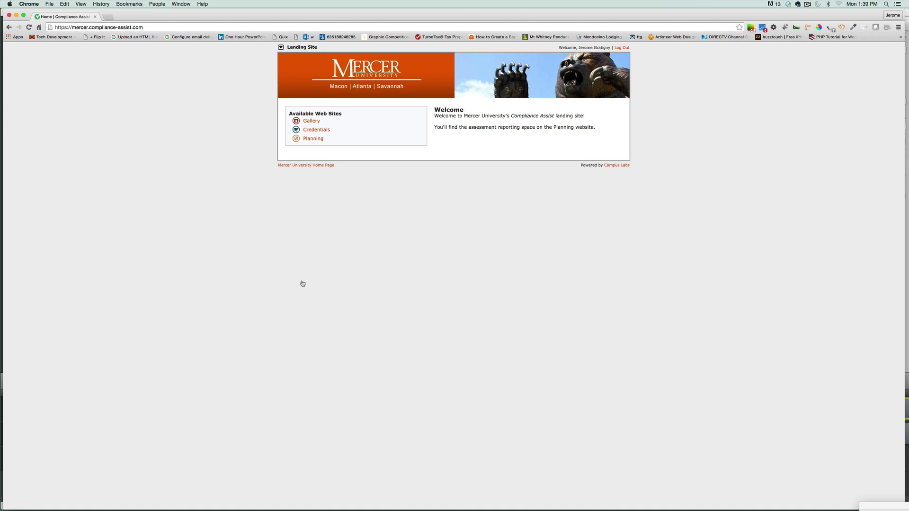
# Log out of Compliance Assist, and stop the current recording in ScreenFlow
pyautogui.click(622, 49)
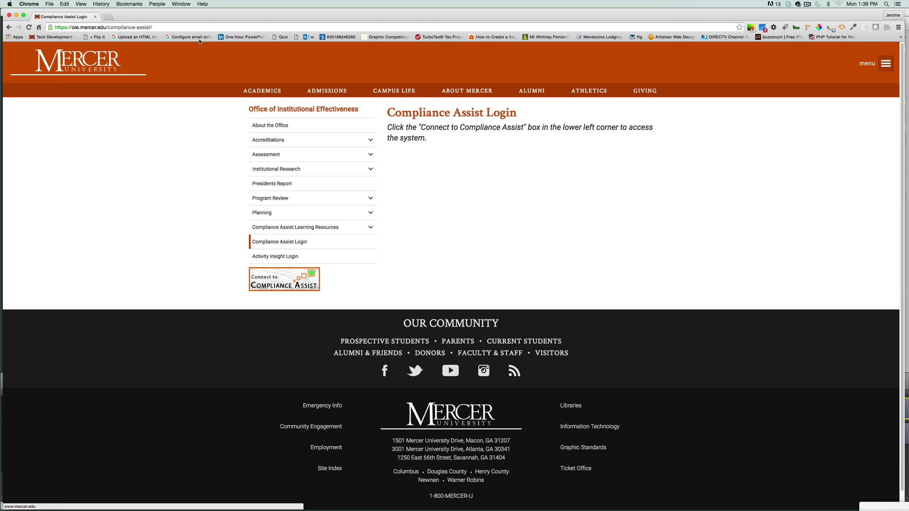
pyautogui.click(16, 15)
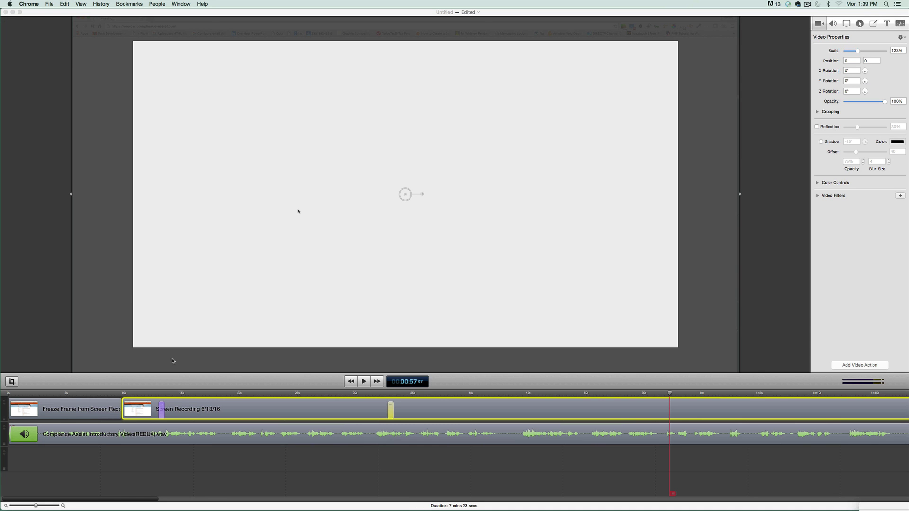
pyautogui.click(50, 4)
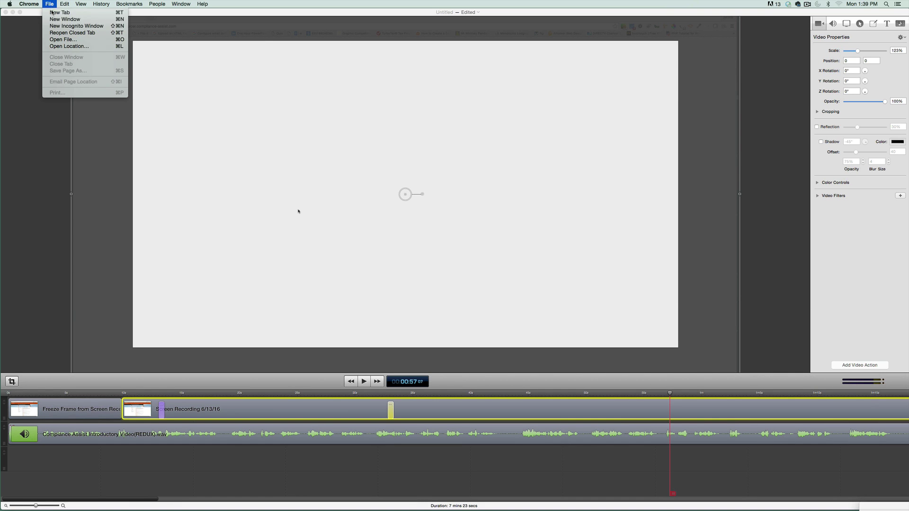
pyautogui.click(98, 13)
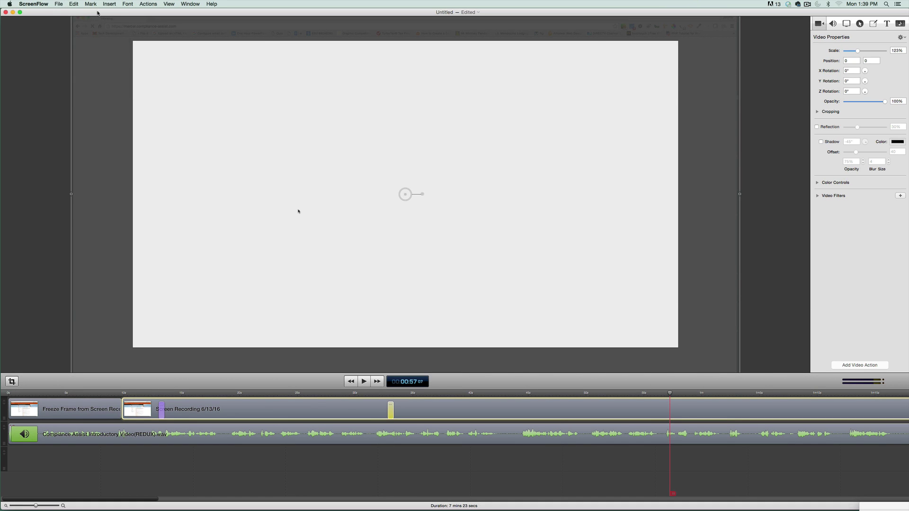
pyautogui.click(59, 5)
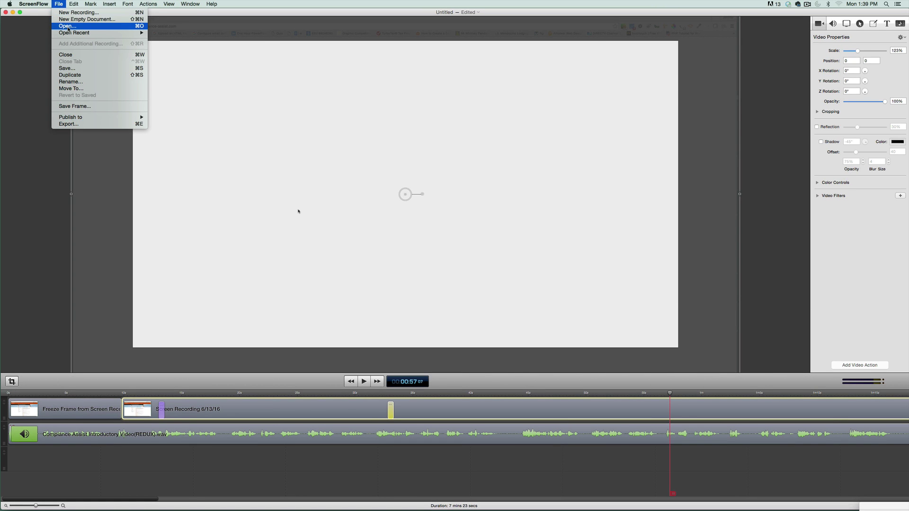
pyautogui.click(70, 12)
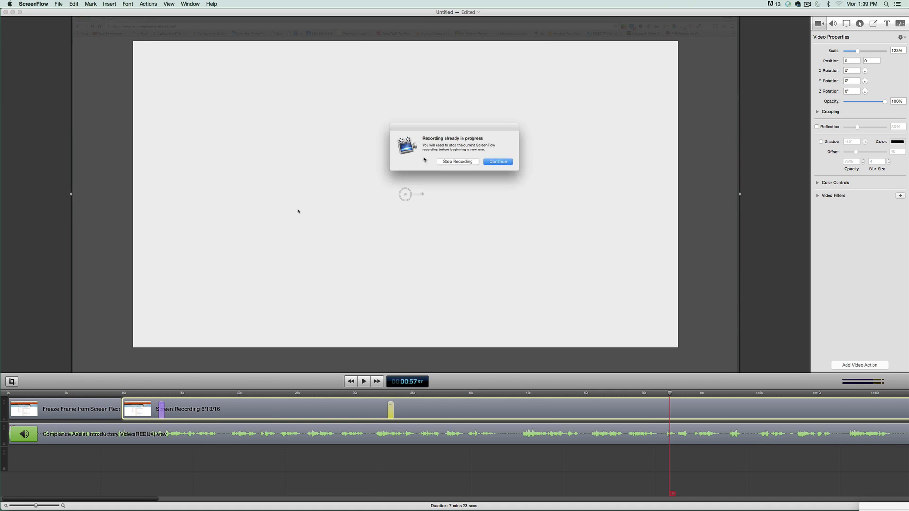
pyautogui.click(448, 164)
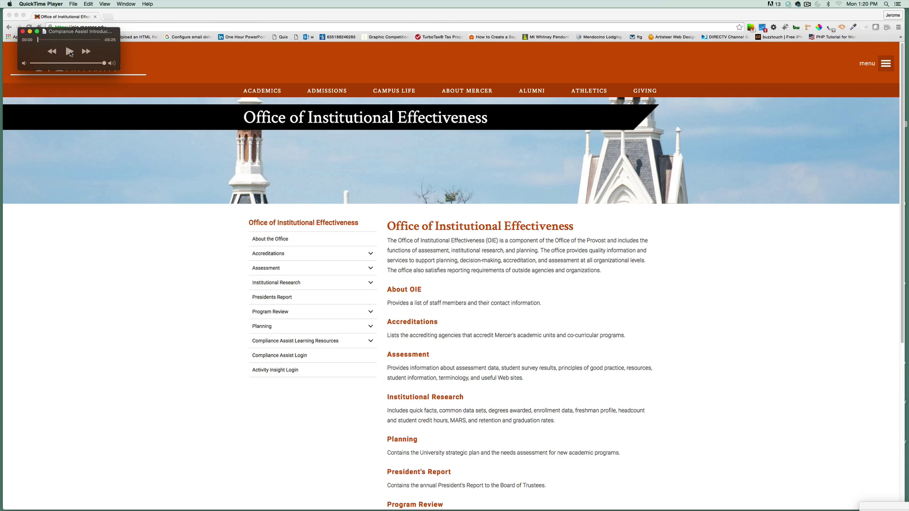
# View the Compliance Assist Learning Resources page on the Office of Institutional Effectiveness site and collapse its list of unit resources
pyautogui.click(85, 124)
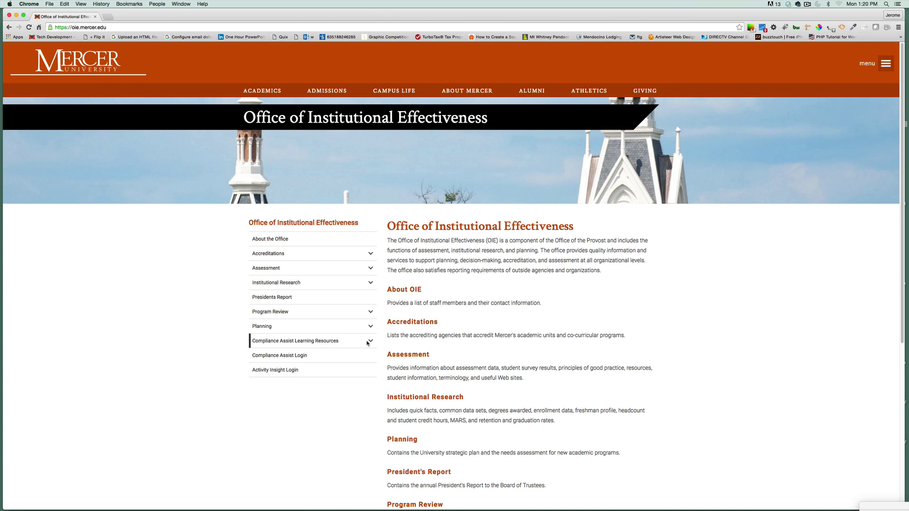
pyautogui.click(335, 345)
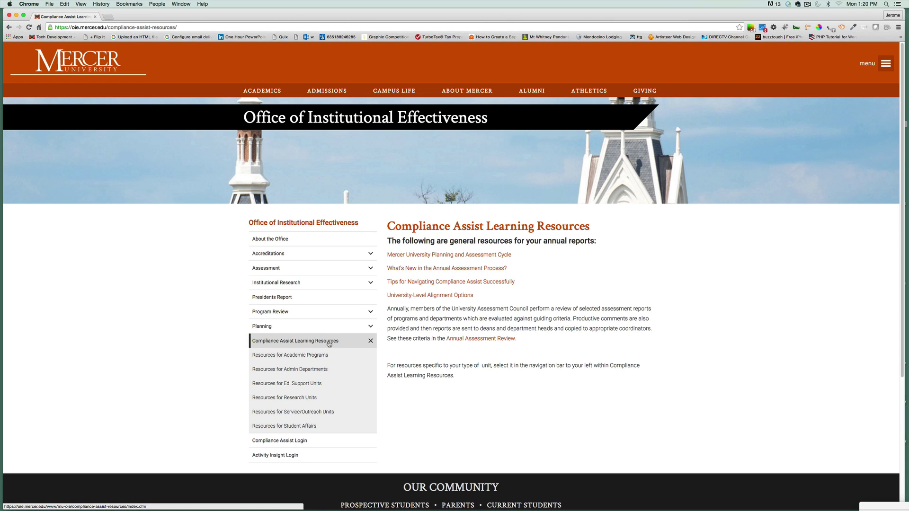
pyautogui.click(372, 342)
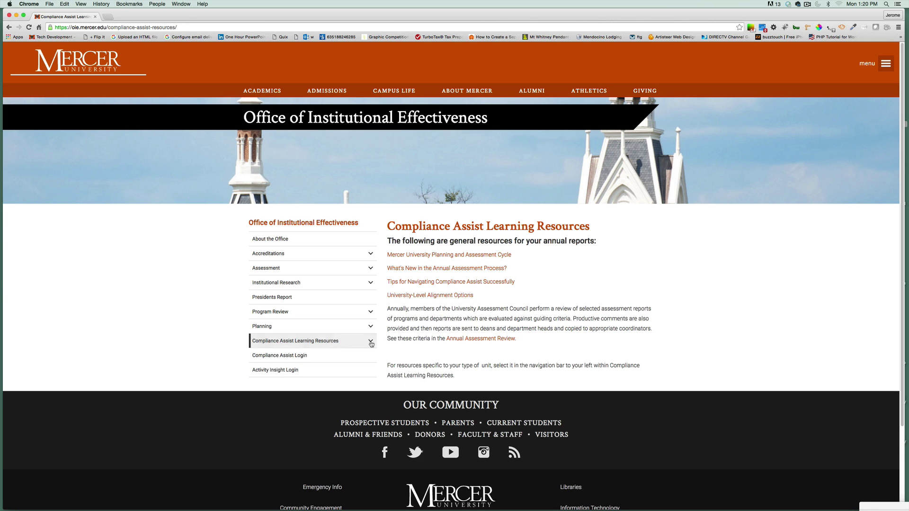
# Connect to Compliance Assist from its login page and open the Academic Assessment items on the Planning dashboard
pyautogui.click(299, 356)
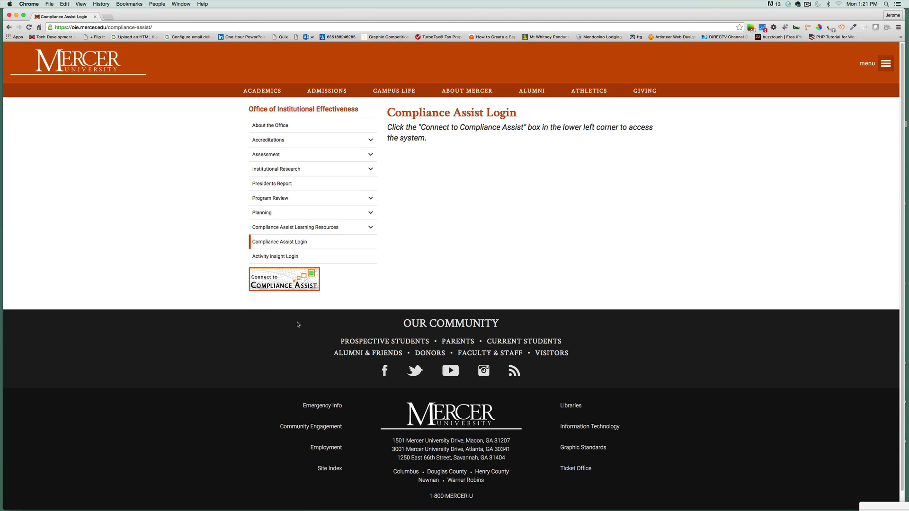
pyautogui.click(302, 282)
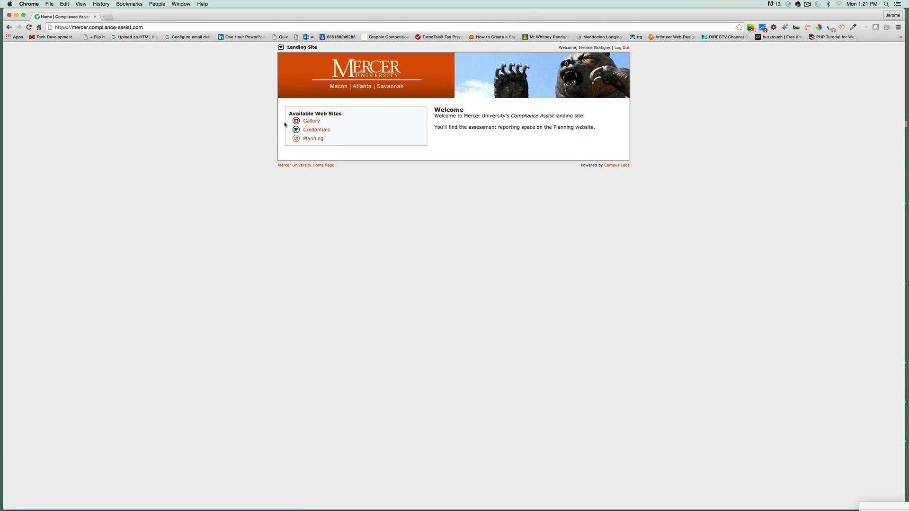
pyautogui.click(313, 139)
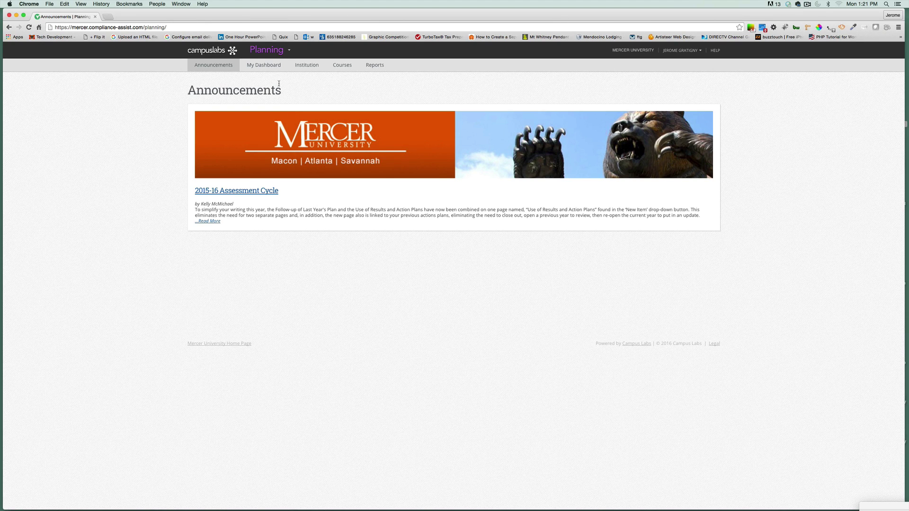
pyautogui.click(268, 66)
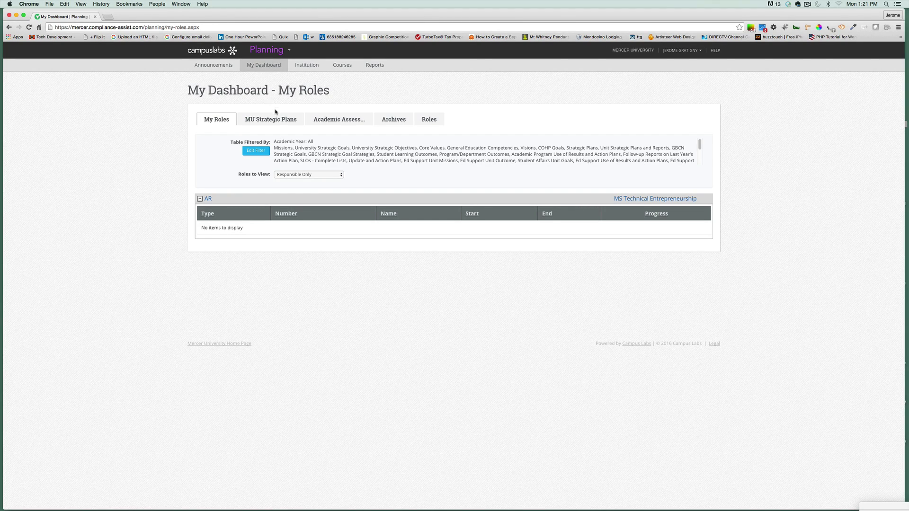
pyautogui.click(339, 123)
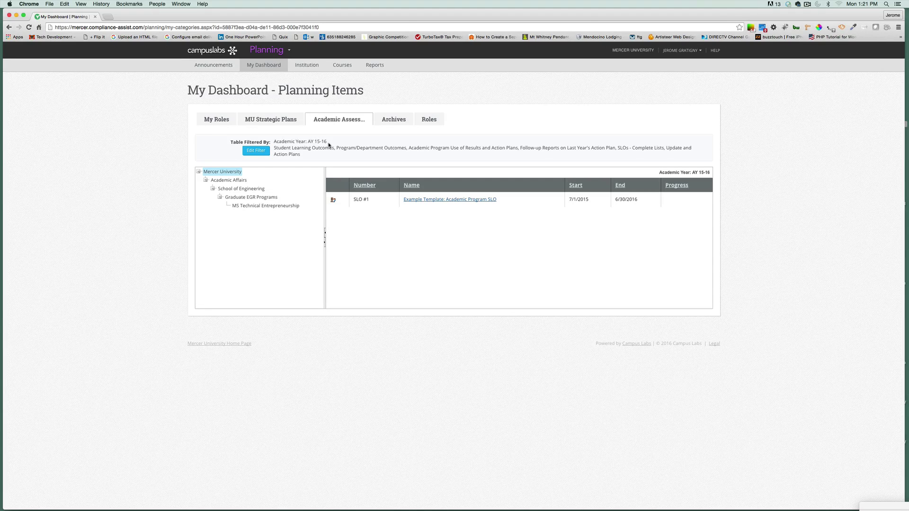
# Review the academic year and item types available in the planning table's filter, and cancel it
pyautogui.click(258, 152)
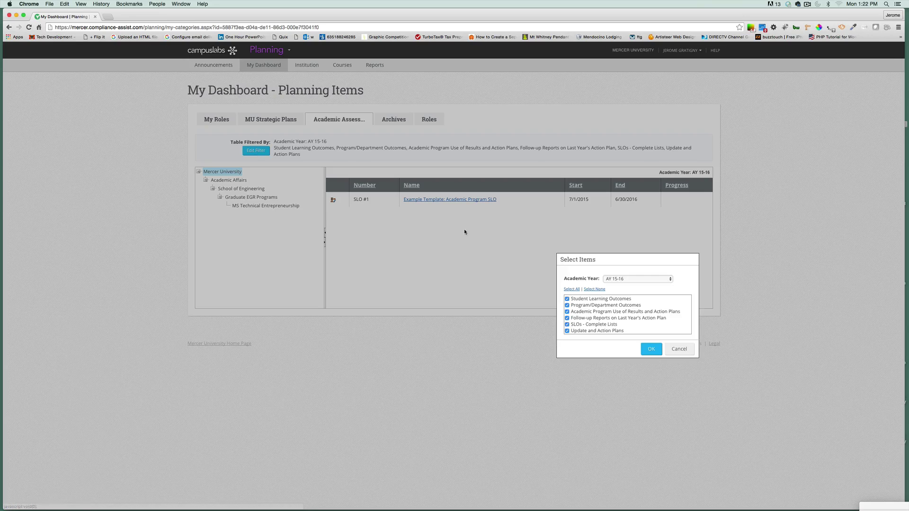
pyautogui.rightClick(674, 350)
pyautogui.click(674, 350)
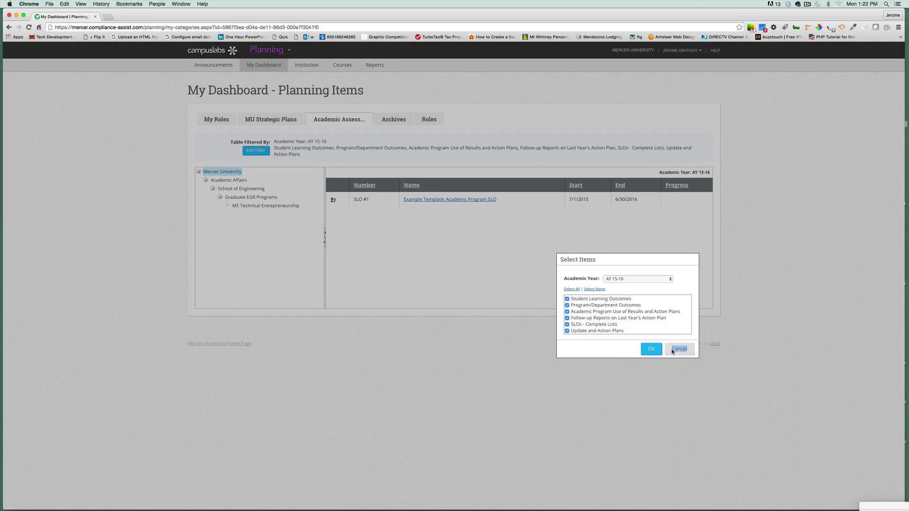
pyautogui.click(674, 350)
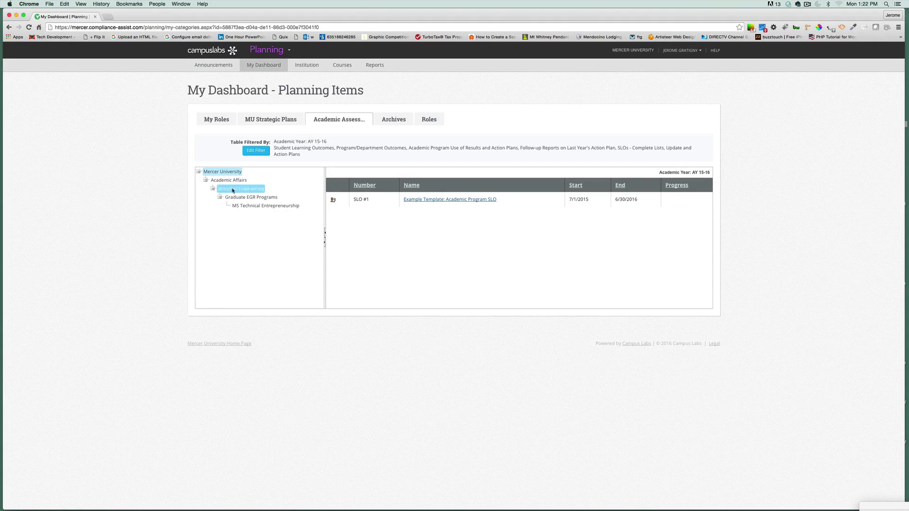
# Open the MS Technical Entrepreneurship program's Depth in Managing Problems outcome for editing
pyautogui.click(269, 207)
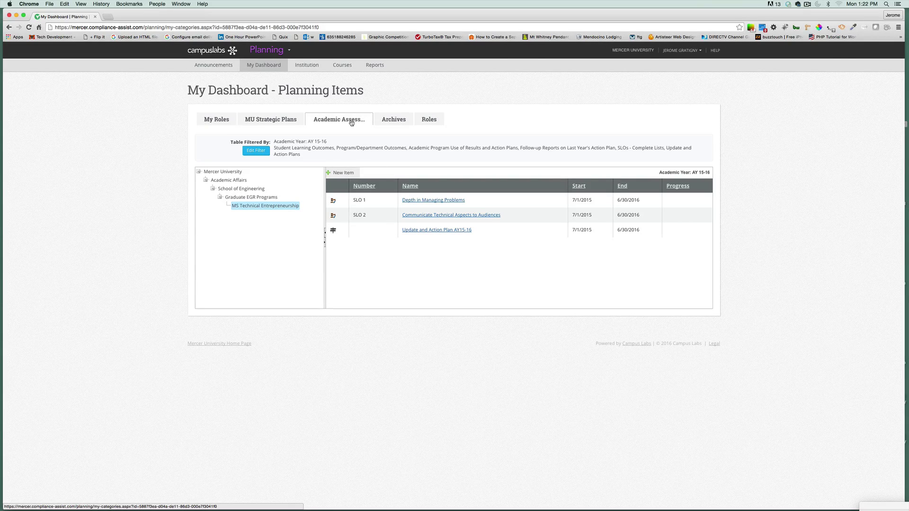
pyautogui.click(426, 200)
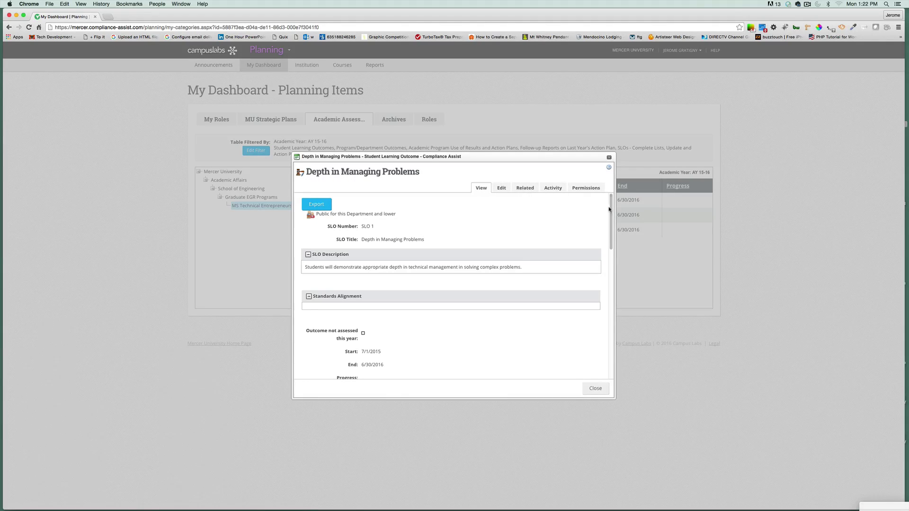
pyautogui.moveTo(610, 214); pyautogui.dragTo(591, 202)
pyautogui.click(502, 188)
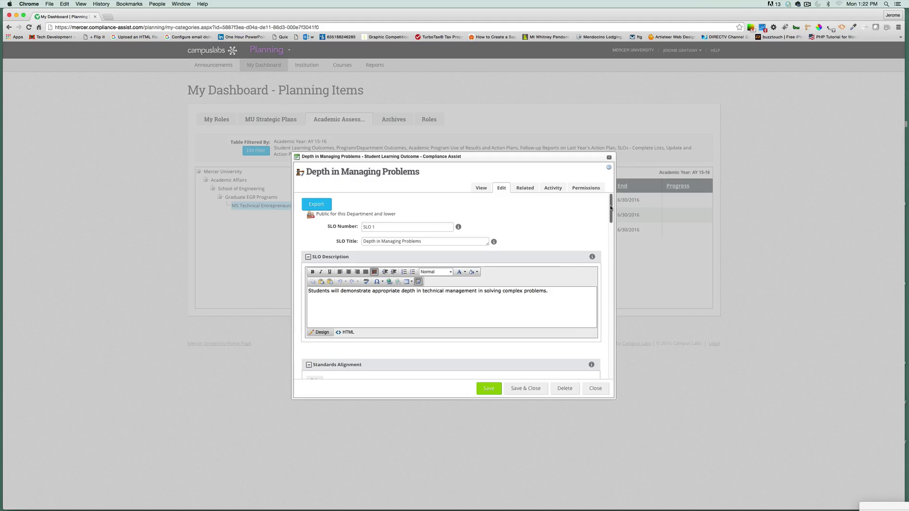
# Review the Depth in Managing Problems outcome form, including its field help tips, assessment methods and results sections
pyautogui.moveTo(611, 209); pyautogui.dragTo(611, 212)
pyautogui.moveTo(593, 239)
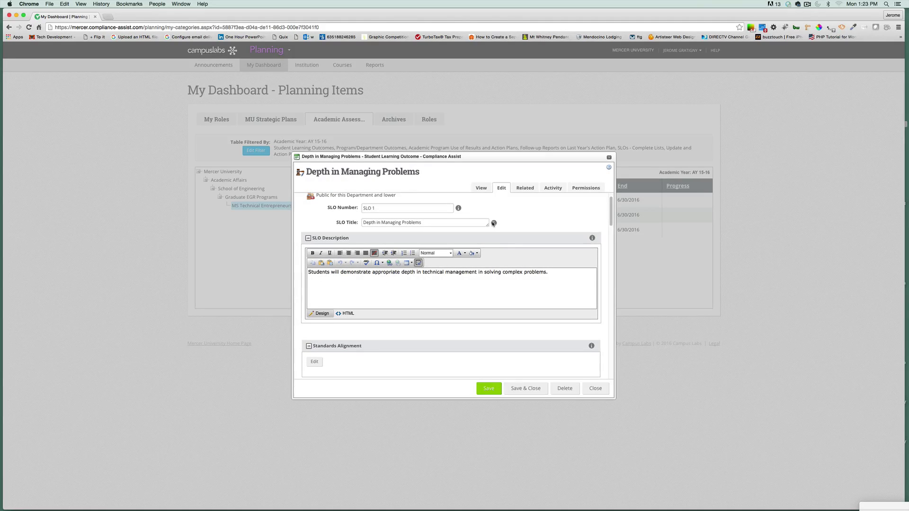
pyautogui.moveTo(493, 223)
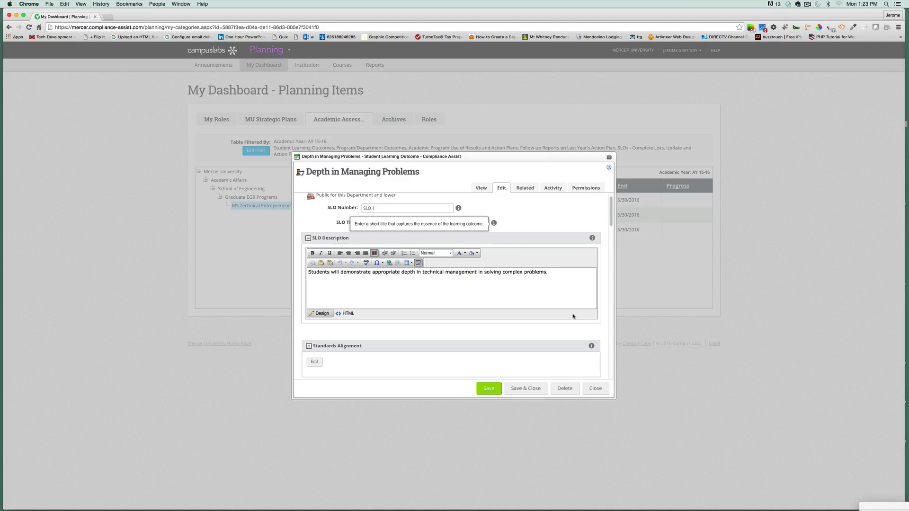
pyautogui.moveTo(592, 346)
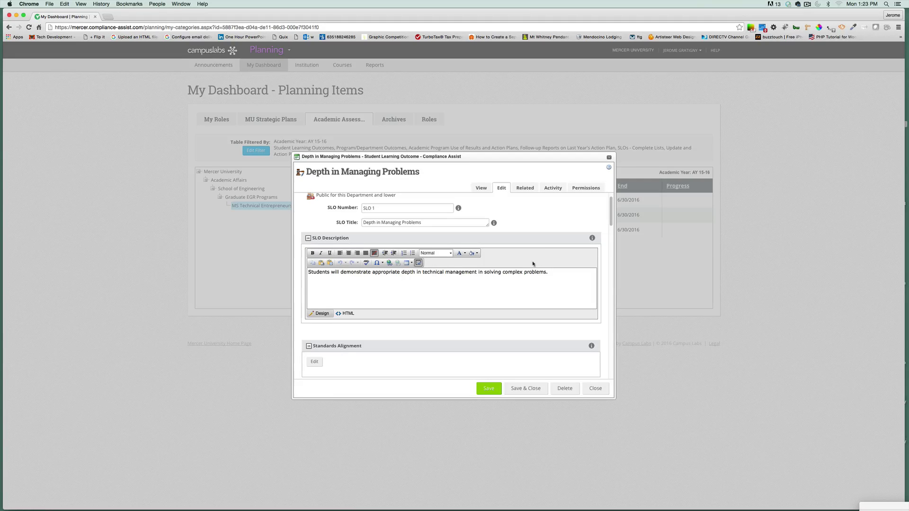
pyautogui.moveTo(612, 208); pyautogui.dragTo(612, 263)
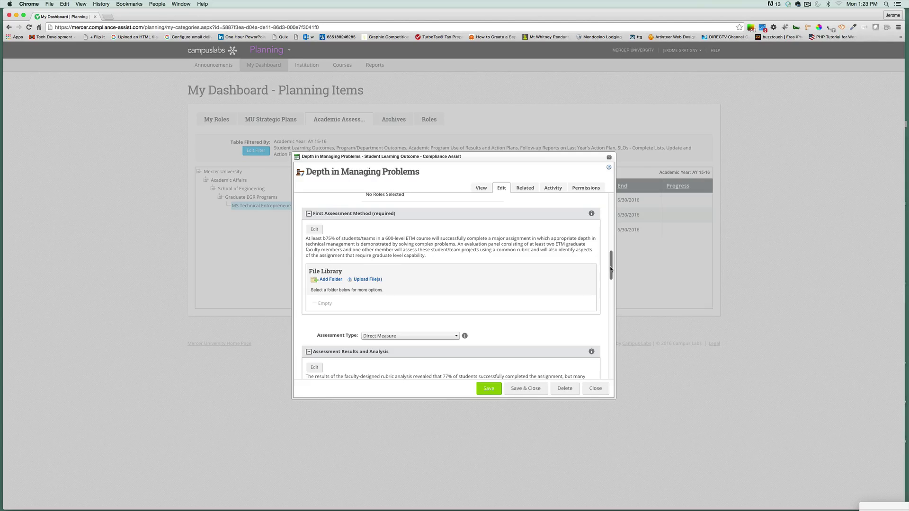
pyautogui.moveTo(611, 269); pyautogui.dragTo(611, 306)
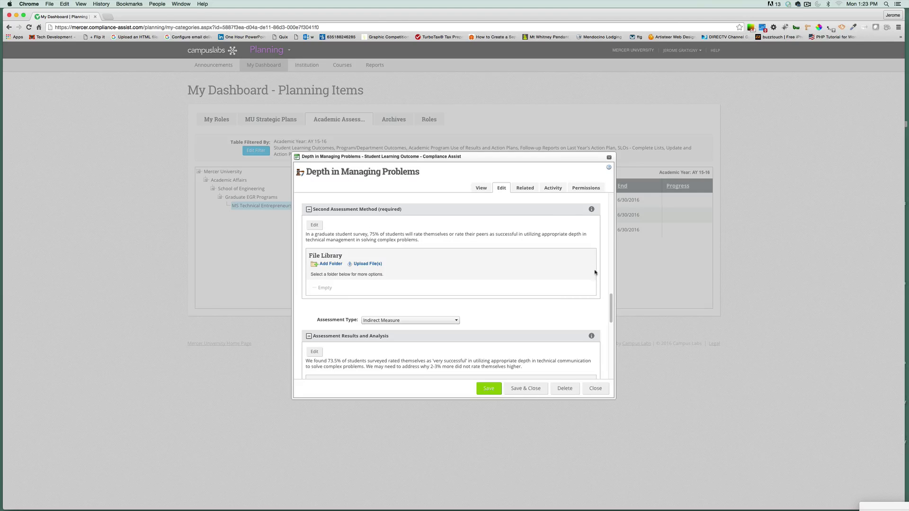
pyautogui.moveTo(611, 299); pyautogui.dragTo(608, 327)
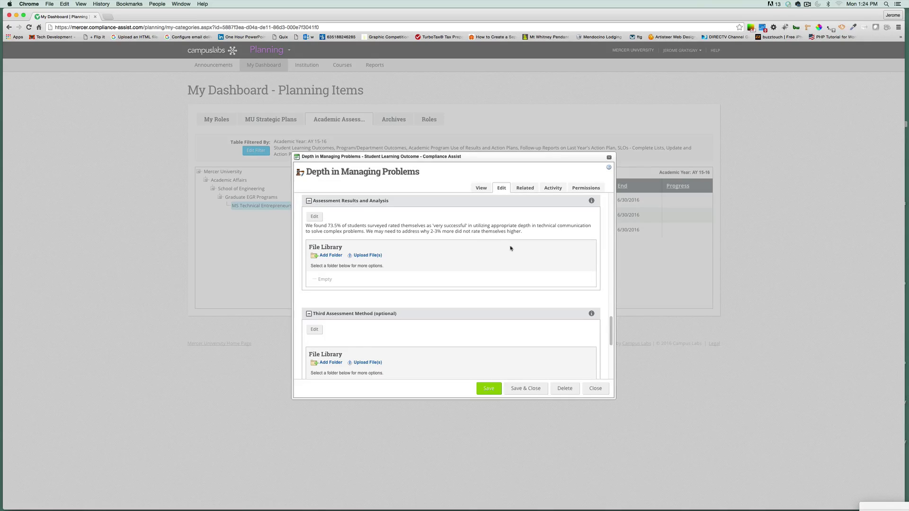
# Set the student success rate in the first assessment method's Results and Analysis text to 79%, and save the outcome
pyautogui.moveTo(607, 319); pyautogui.dragTo(614, 283)
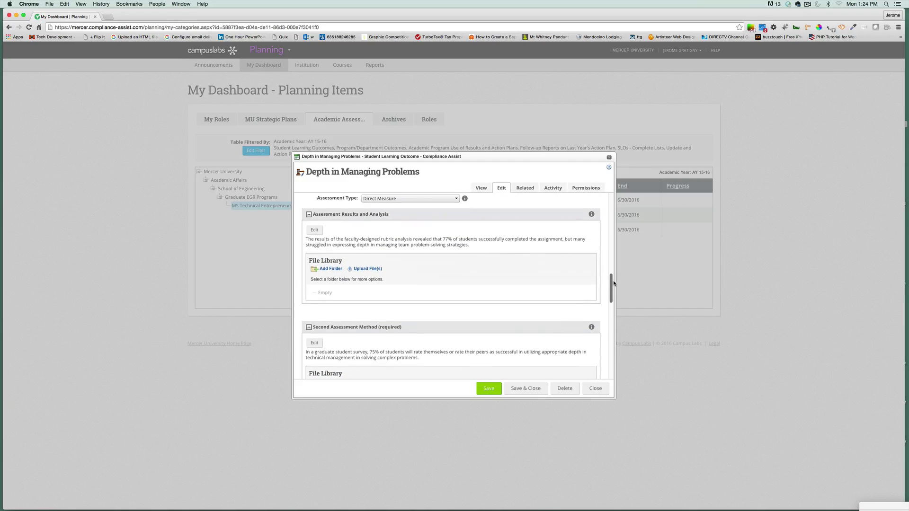
pyautogui.click(315, 231)
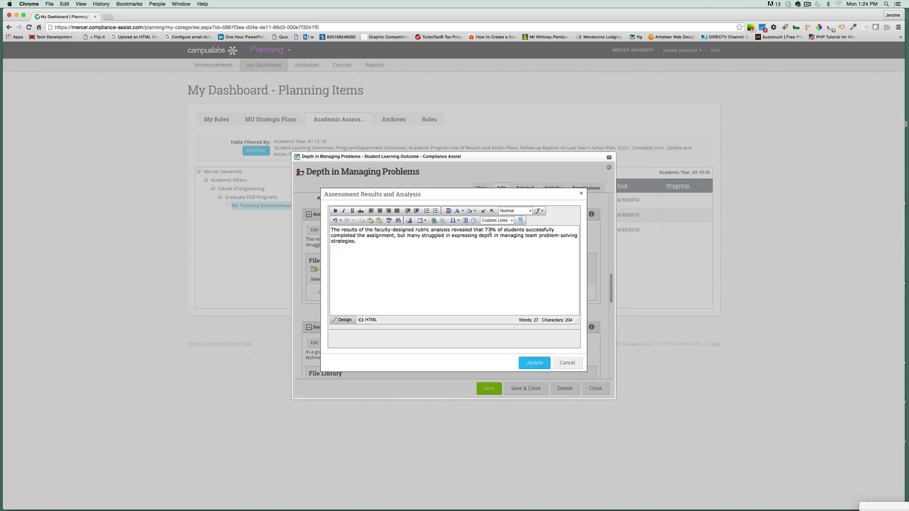
pyautogui.click(491, 232)
pyautogui.press('BackSpace')
pyautogui.write('9')
pyautogui.click(533, 364)
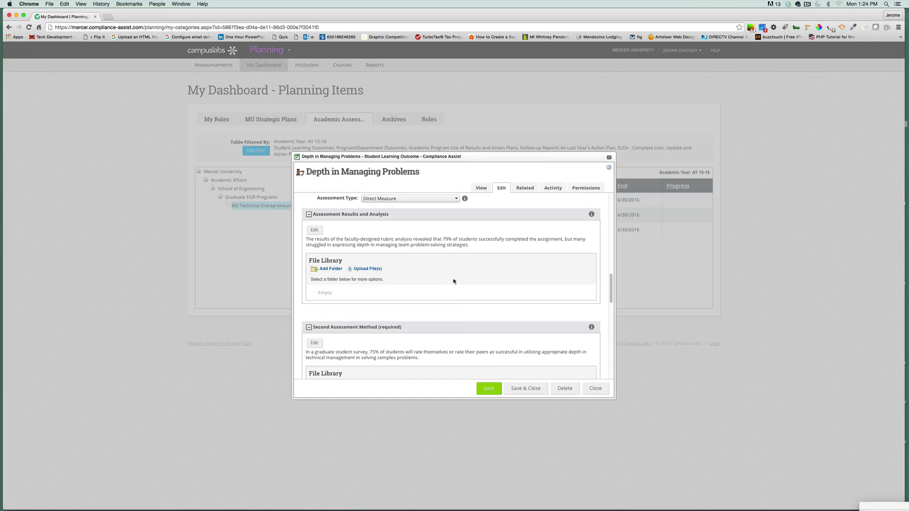
pyautogui.click(490, 389)
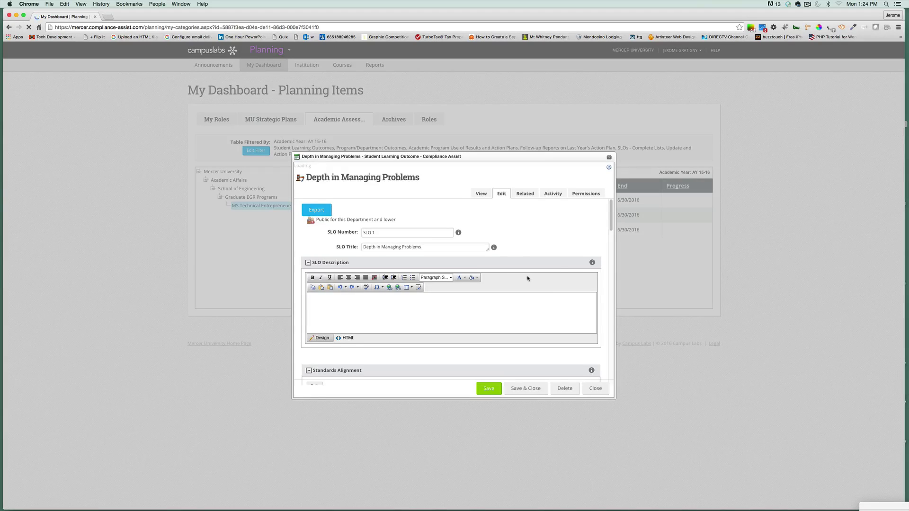
pyautogui.scroll(-2, 612, 217)
pyautogui.moveTo(612, 217); pyautogui.dragTo(608, 295)
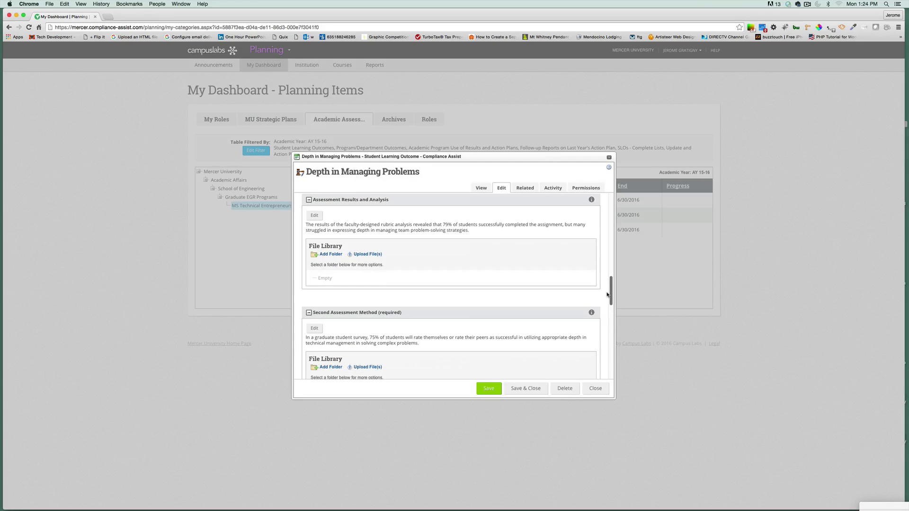
pyautogui.scroll(-5, 608, 294)
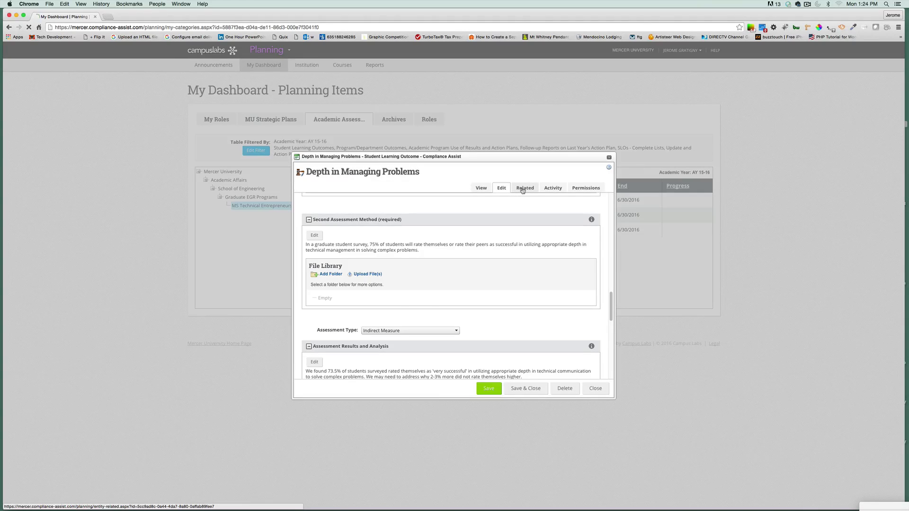
# Add Mercer University's Goal 01, Goal 02 and Goal 04 as related items that the Depth in Managing Problems outcome supports
pyautogui.click(523, 189)
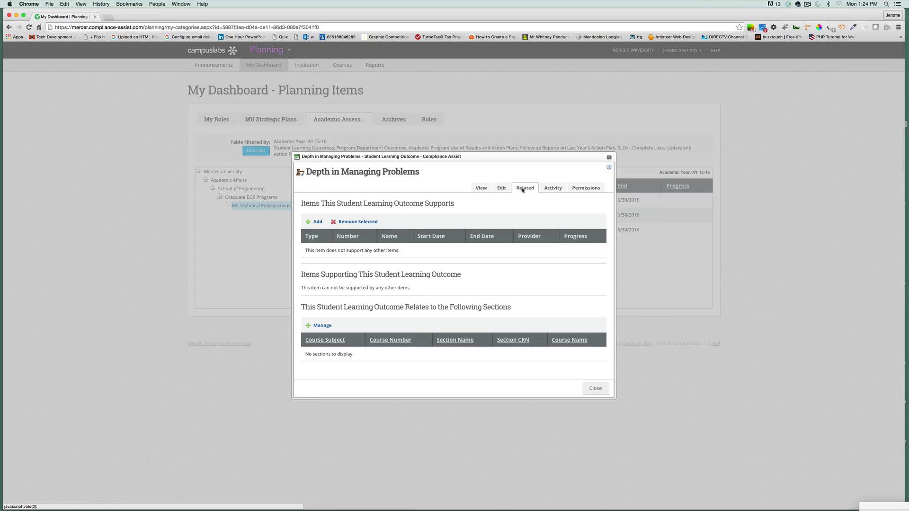
pyautogui.click(318, 223)
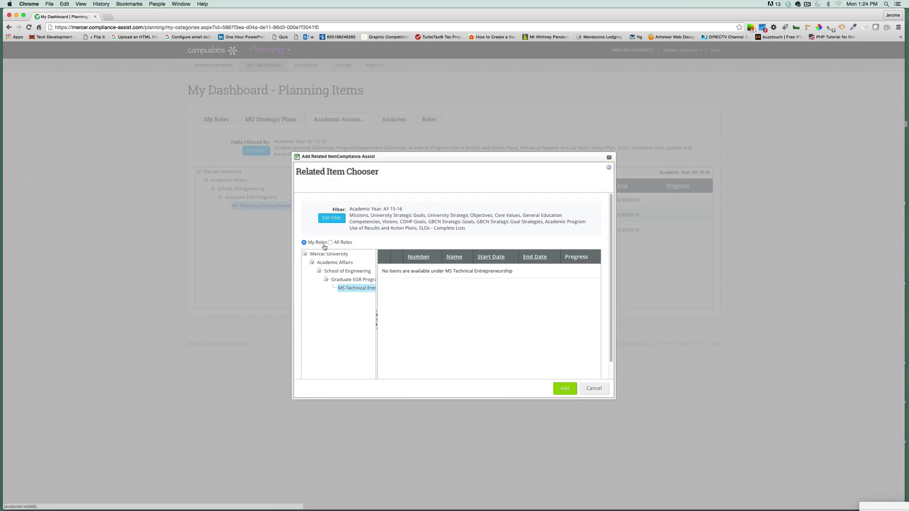
pyautogui.click(332, 255)
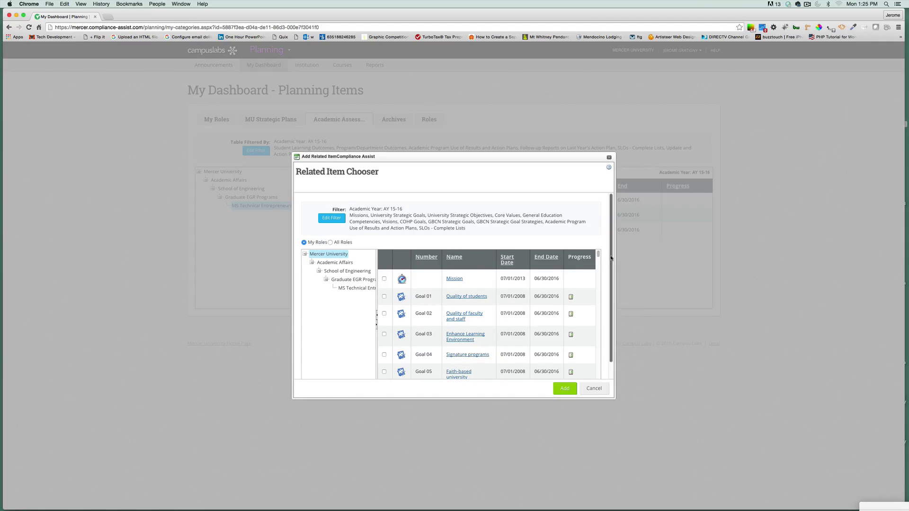
pyautogui.scroll(-1, 611, 258)
pyautogui.scroll(-4, 598, 245)
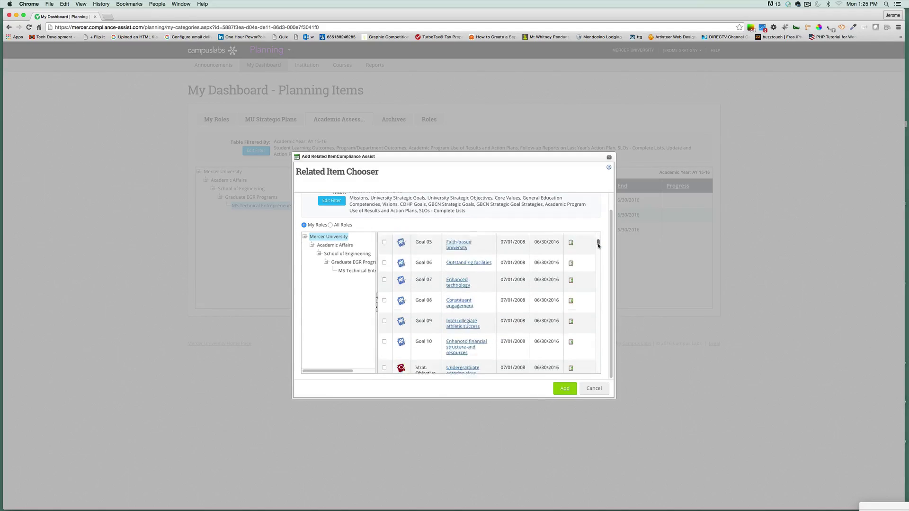
pyautogui.scroll(-3, 598, 245)
pyautogui.scroll(8, 599, 242)
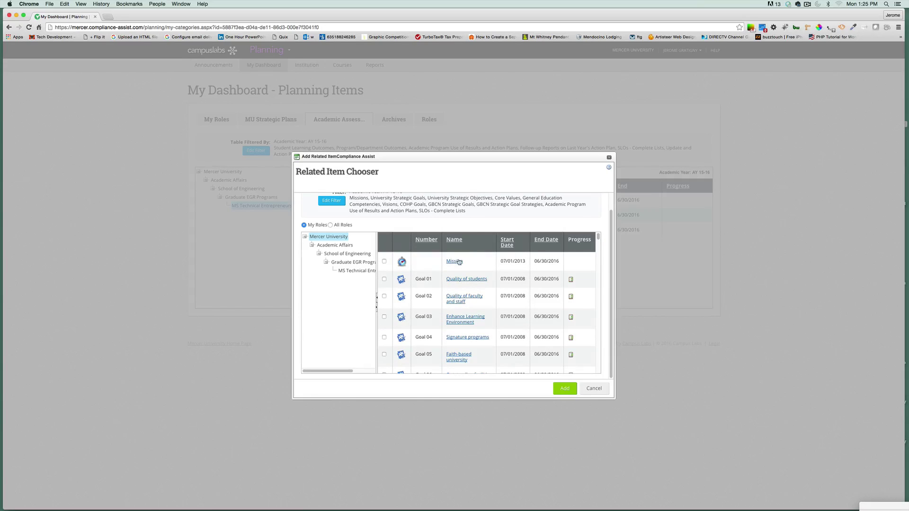
pyautogui.click(385, 297)
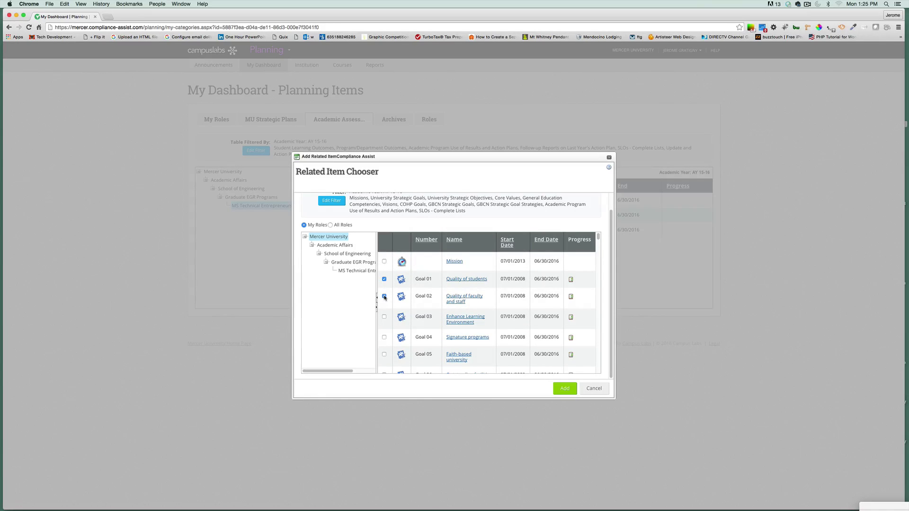
pyautogui.click(384, 338)
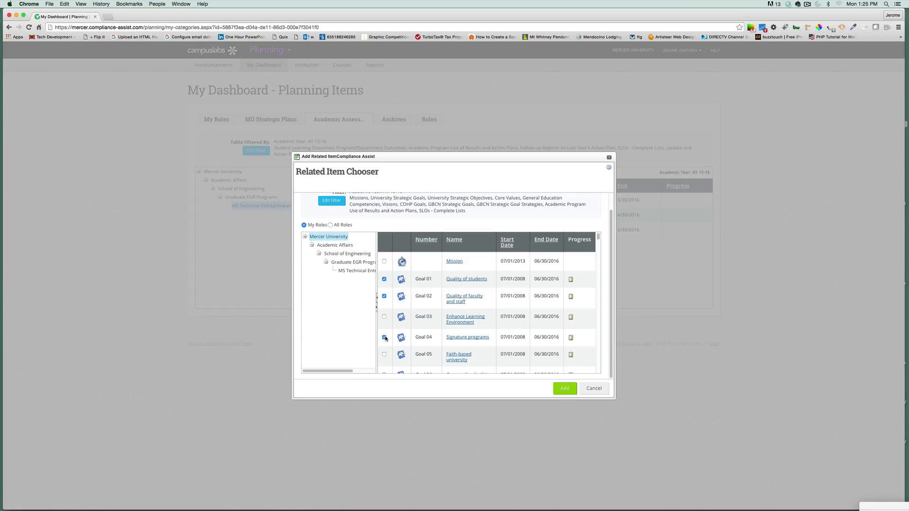
pyautogui.click(564, 389)
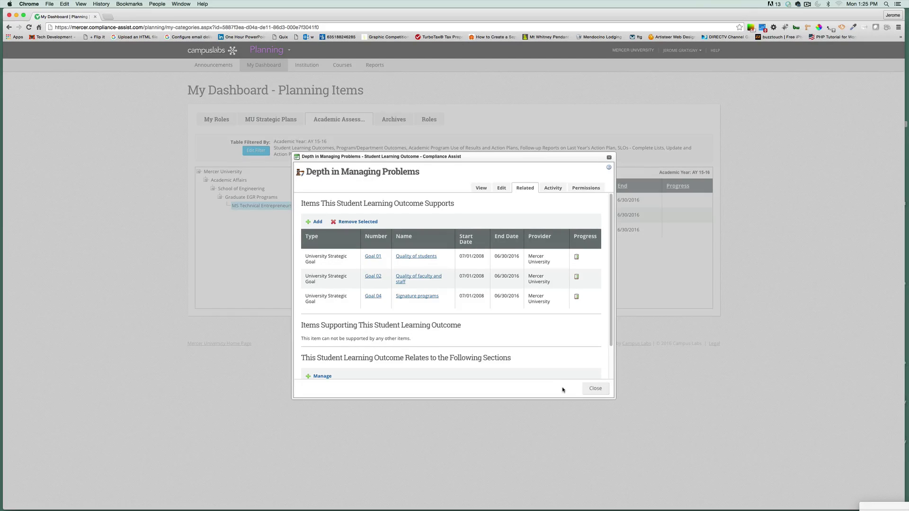
# Remove Goal 04, Signature programs, from the items the outcome supports, and close the outcome
pyautogui.click(424, 306)
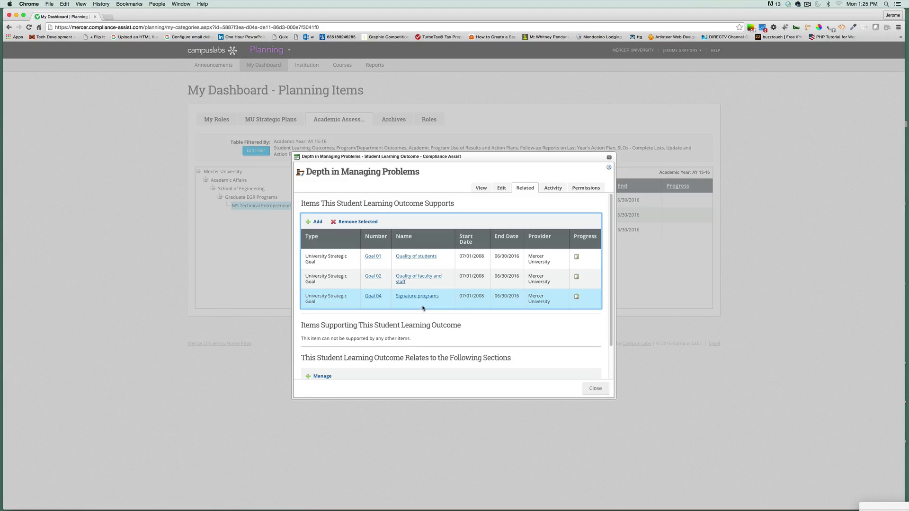
pyautogui.click(366, 226)
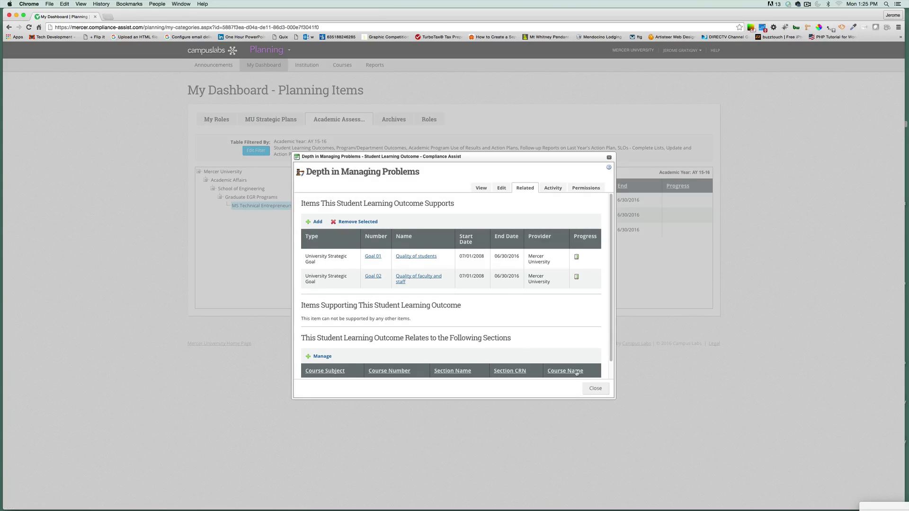
pyautogui.click(594, 390)
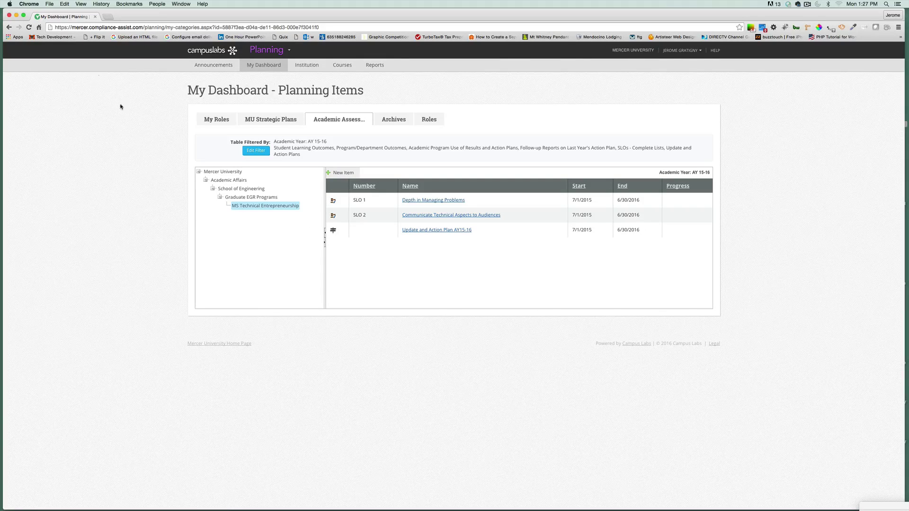
pyautogui.moveTo(314, 509)
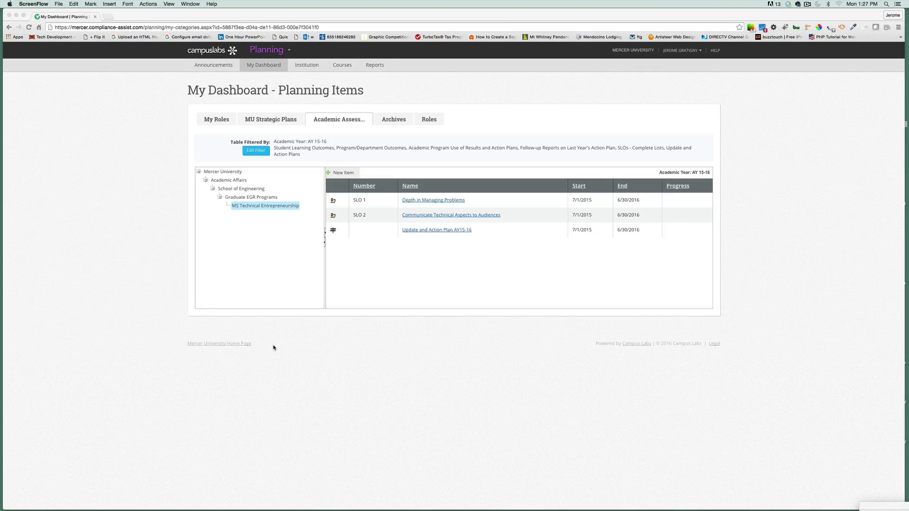
pyautogui.click(58, 3)
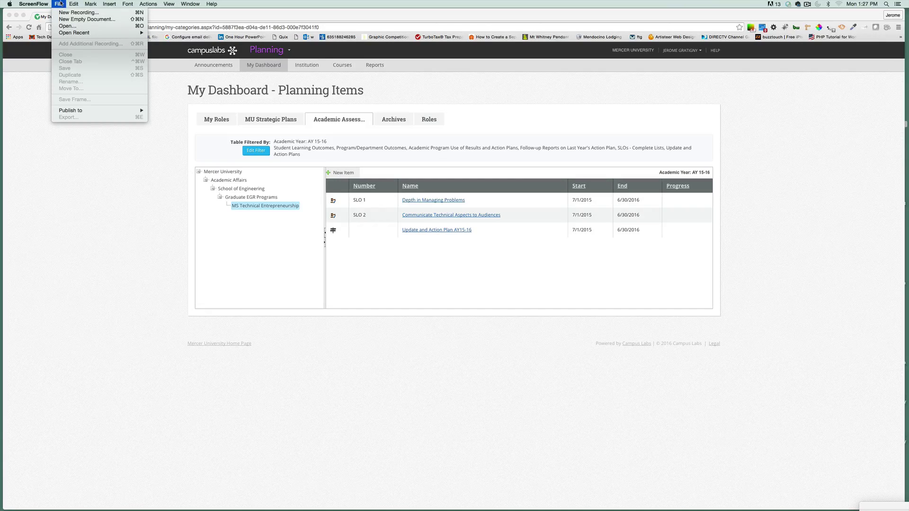
pyautogui.click(71, 18)
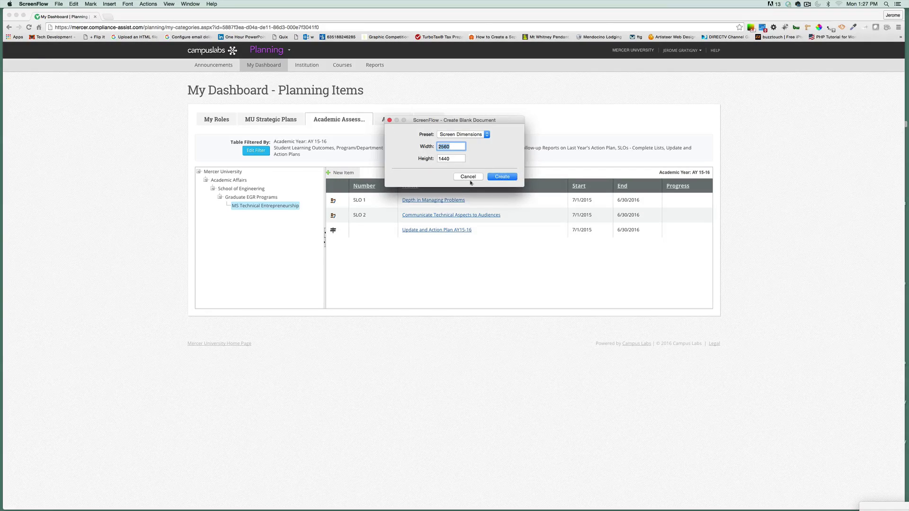
pyautogui.click(469, 177)
pyautogui.click(58, 4)
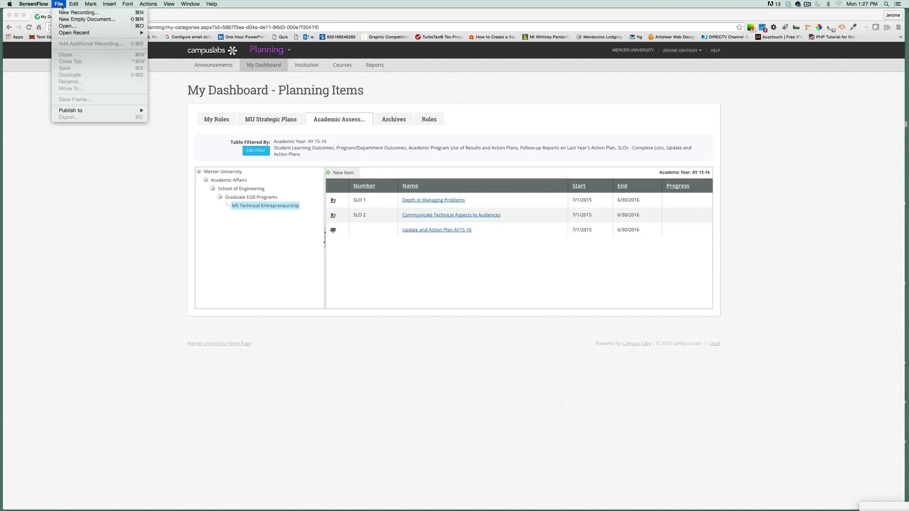
pyautogui.click(79, 12)
pyautogui.click(457, 164)
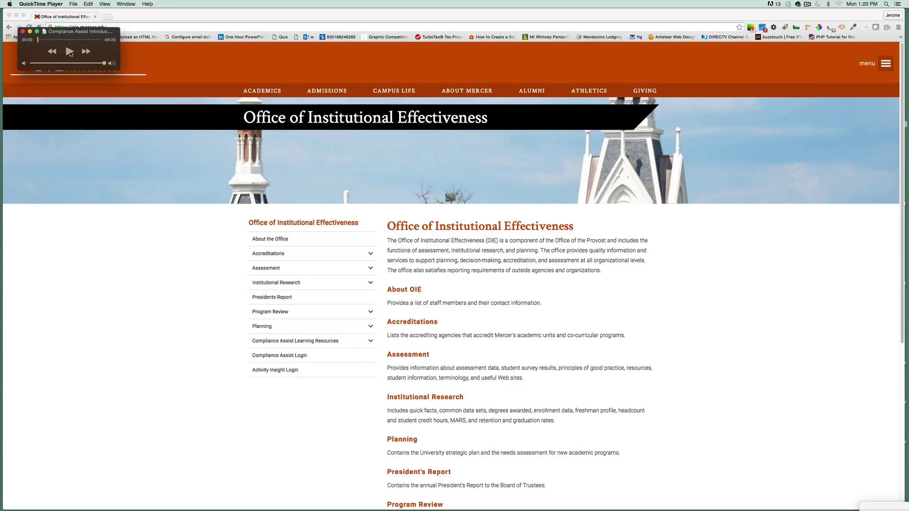
# View the Compliance Assist Learning Resources page on the Office of Institutional Effectiveness site and collapse its submenu of unit resources
pyautogui.click(85, 120)
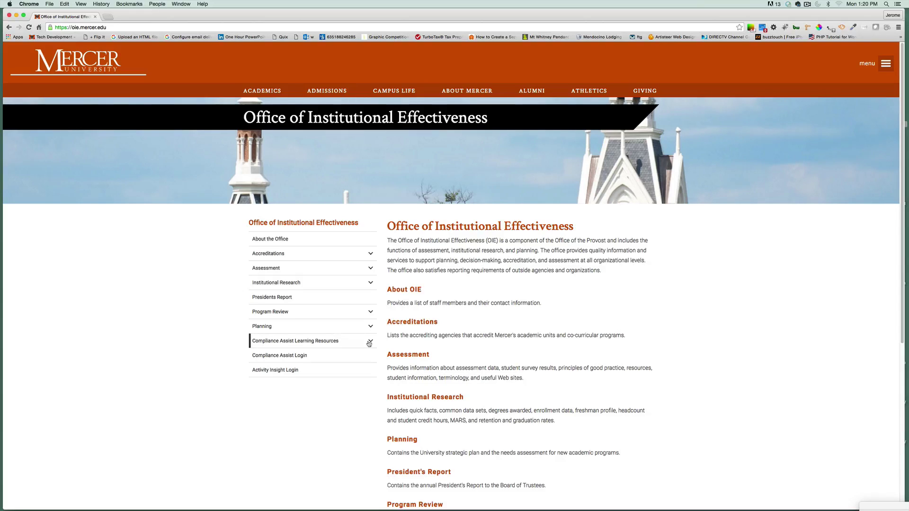
pyautogui.click(335, 345)
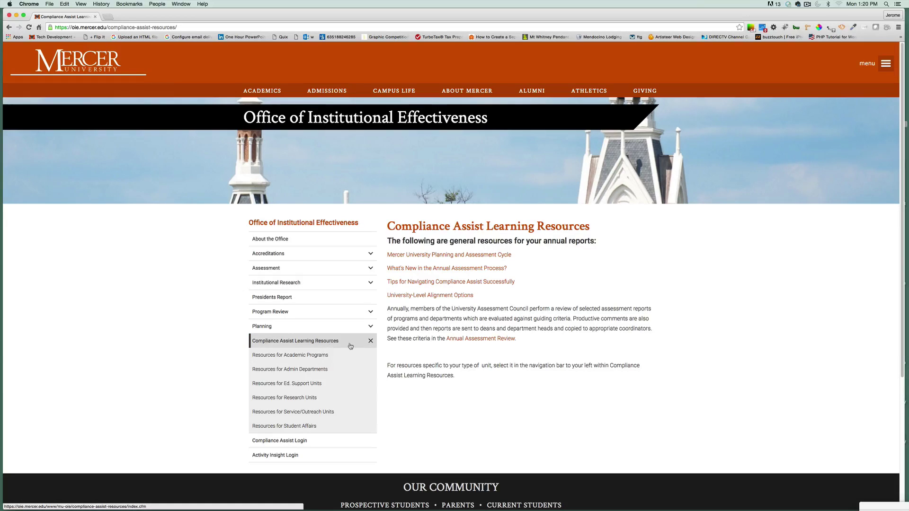
pyautogui.click(372, 342)
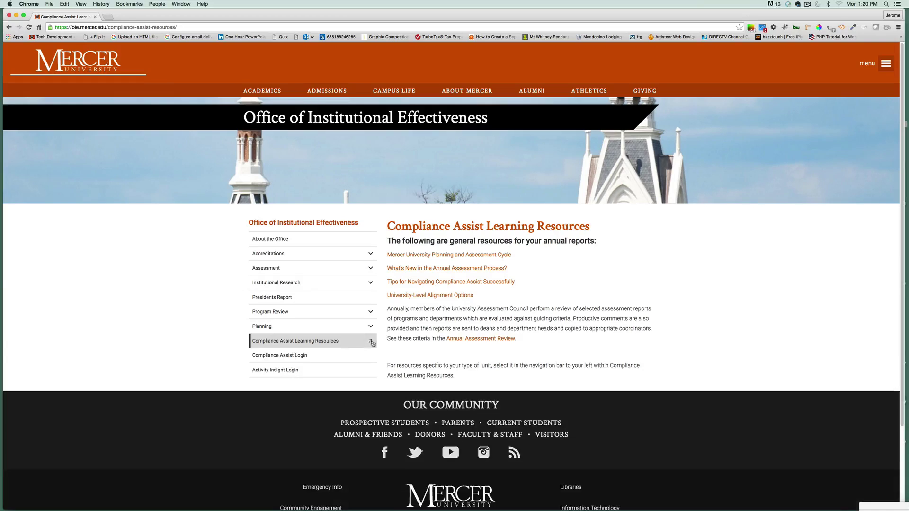
# Connect to Compliance Assist from the Compliance Assist Login page and open the Planning site's My Dashboard
pyautogui.click(300, 356)
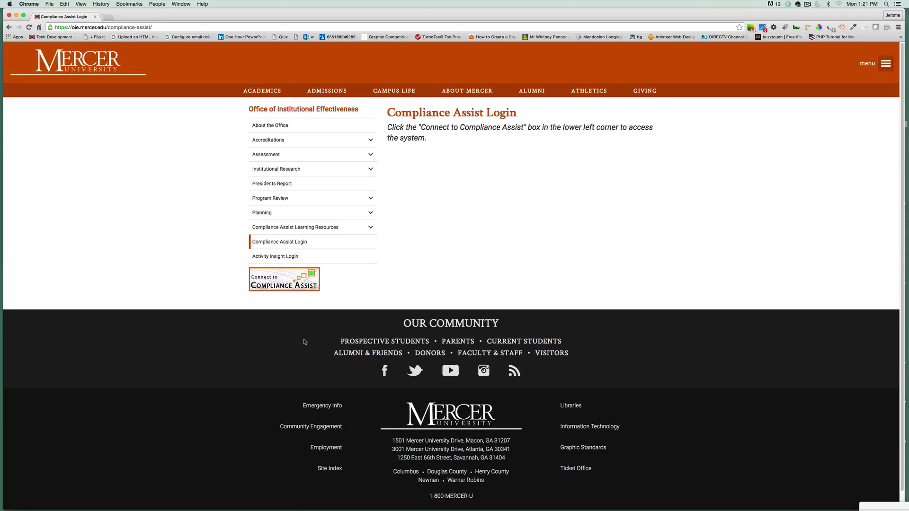
pyautogui.click(302, 284)
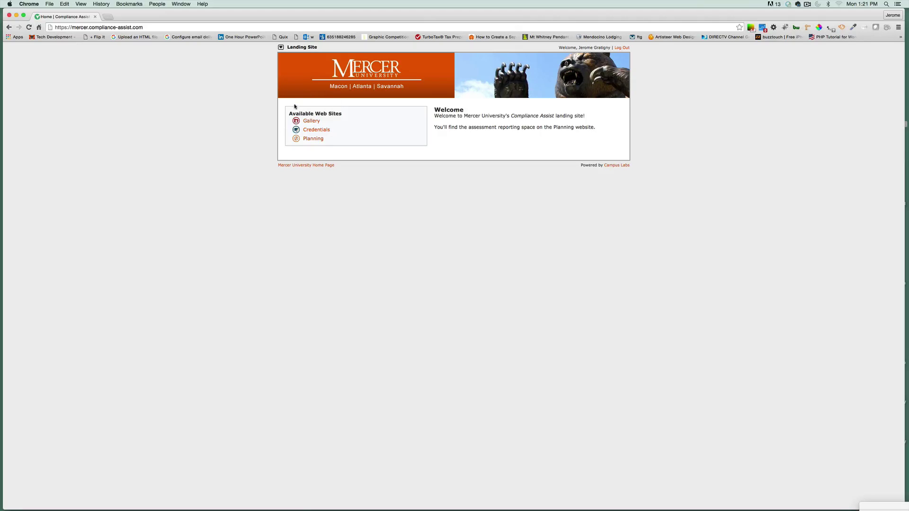
pyautogui.click(314, 139)
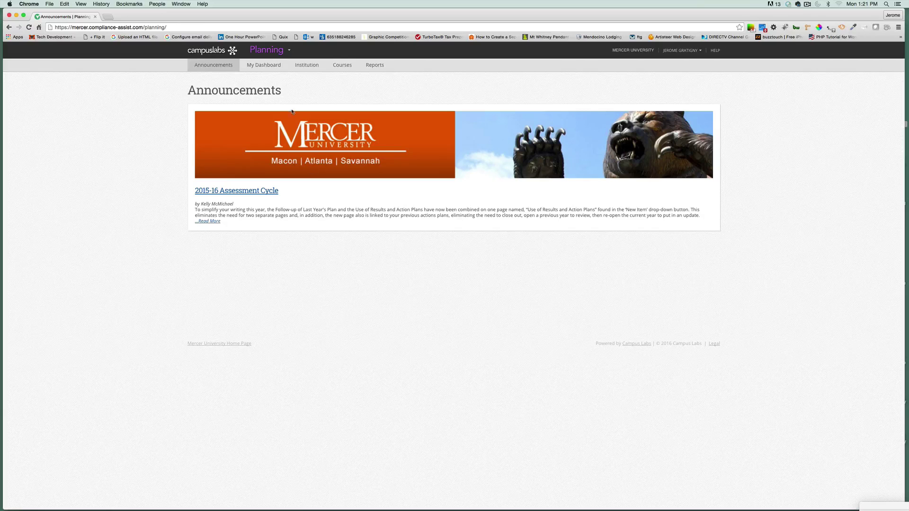
pyautogui.click(268, 67)
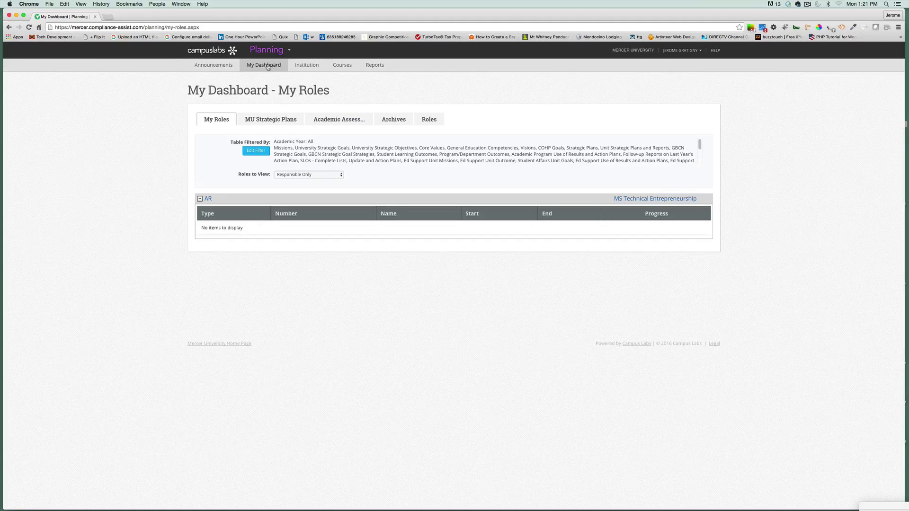
# Open the academic assessment planning items on My Dashboard and review the table filter's academic year and item types, cancelling without applying changes
pyautogui.click(339, 121)
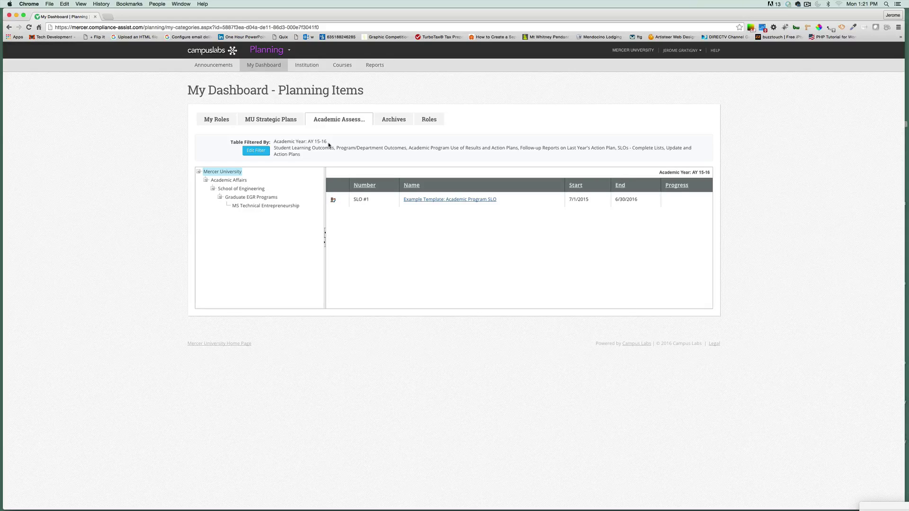
pyautogui.click(257, 151)
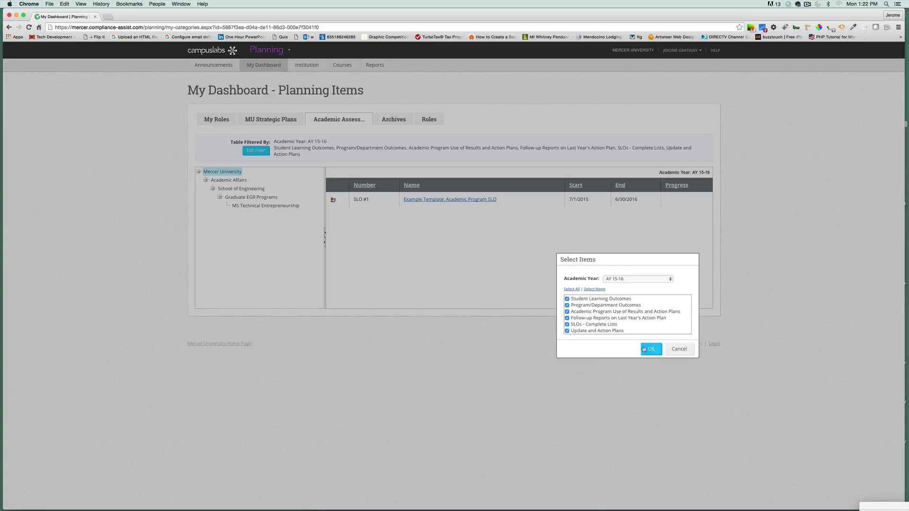
pyautogui.rightClick(676, 352)
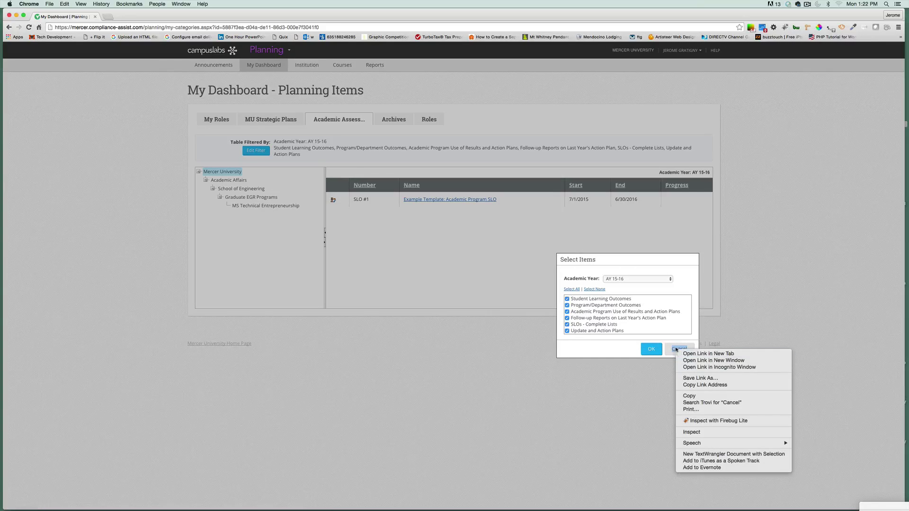
pyautogui.click(673, 351)
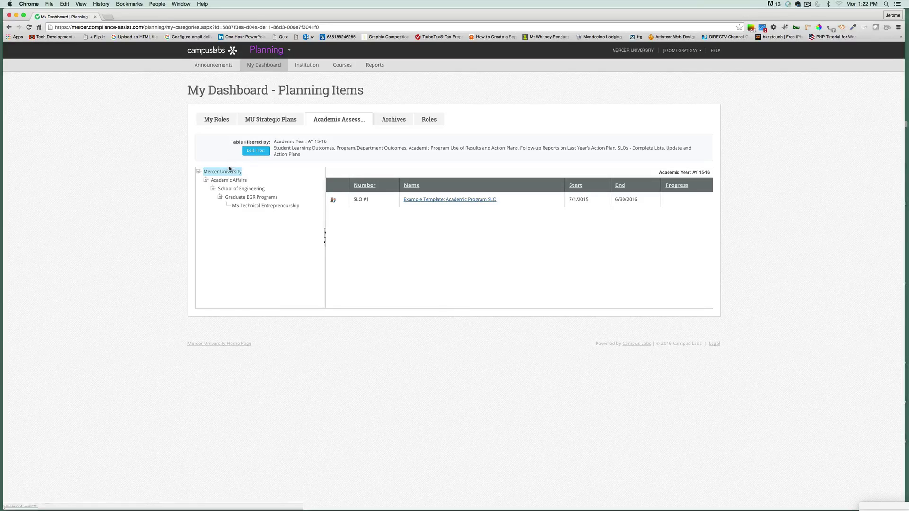
# Open the Depth in Managing Problems outcome under MS Technical Entrepreneurship for editing
pyautogui.click(270, 207)
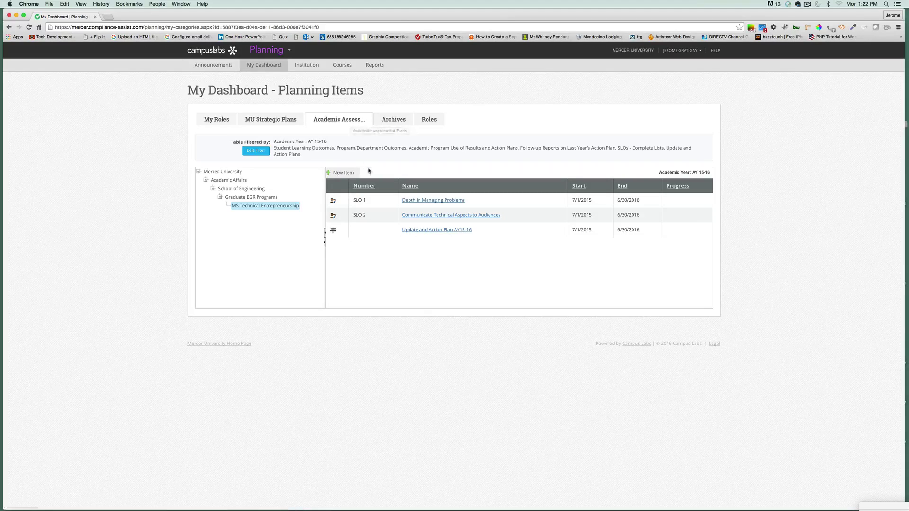
pyautogui.click(426, 201)
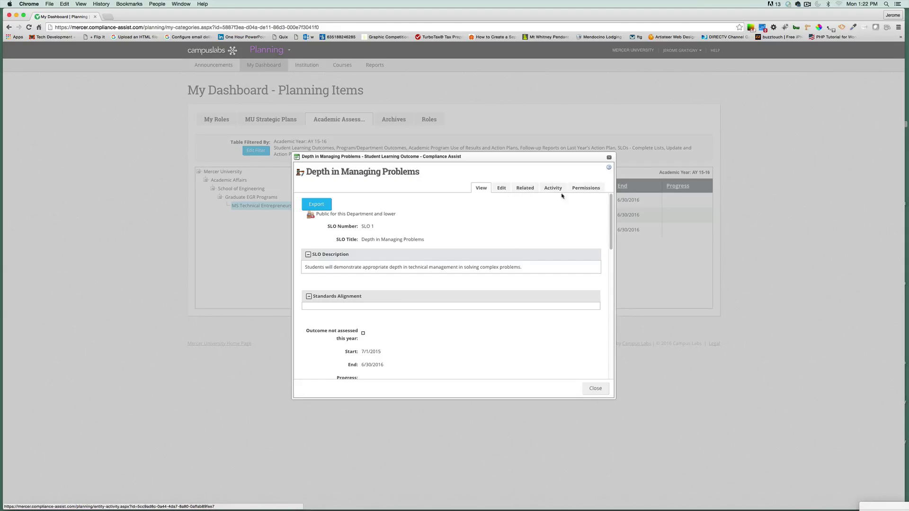
pyautogui.moveTo(611, 215)
pyautogui.mouseDown()
pyautogui.moveTo(611, 313)
pyautogui.moveTo(606, 209)
pyautogui.mouseUp()
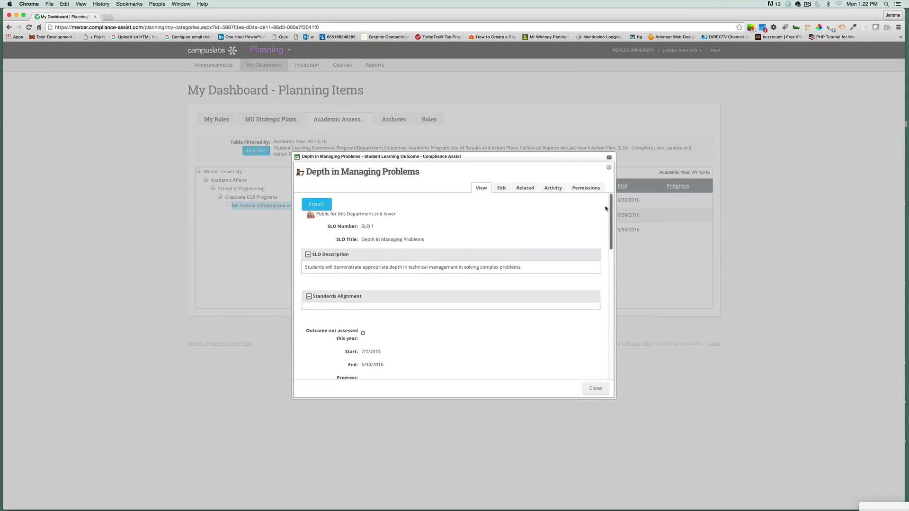
pyautogui.click(502, 189)
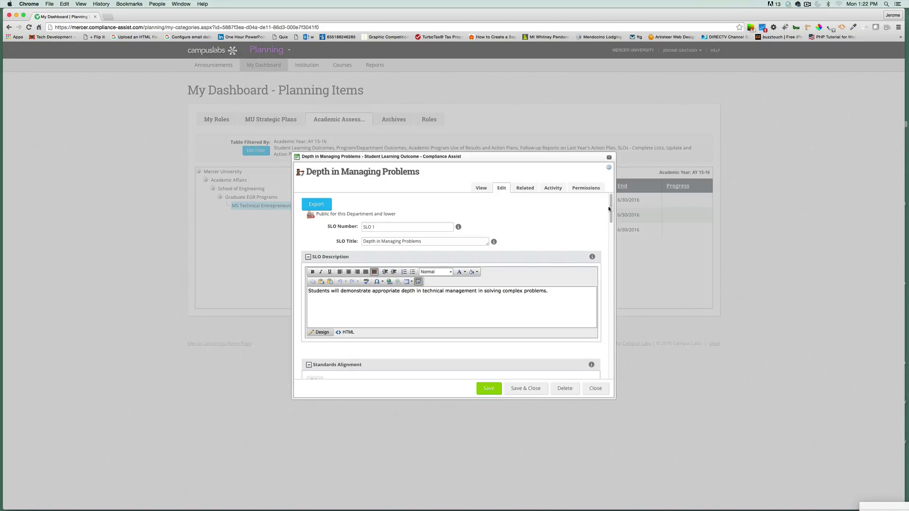
# Examine the outcome's title, description and standards alignment help notes, and its first and second assessment methods and results
pyautogui.scroll(-2, 611, 208)
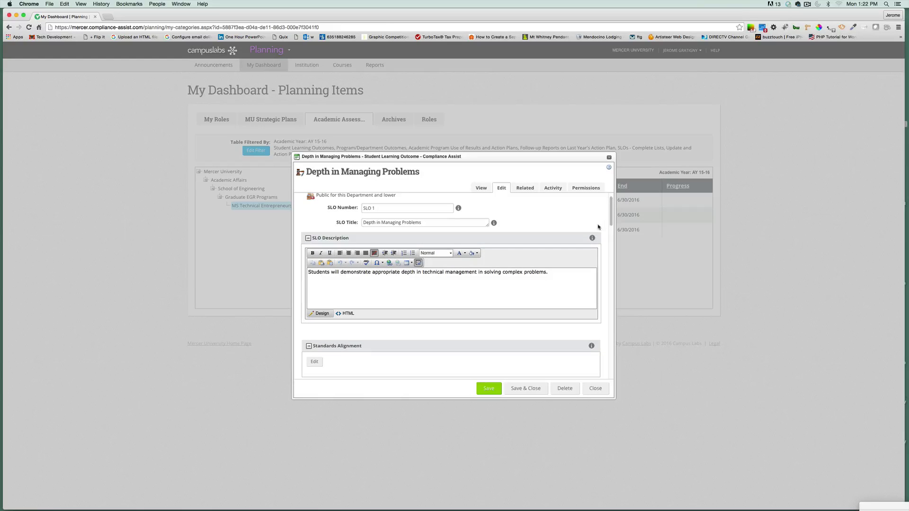
pyautogui.moveTo(592, 239)
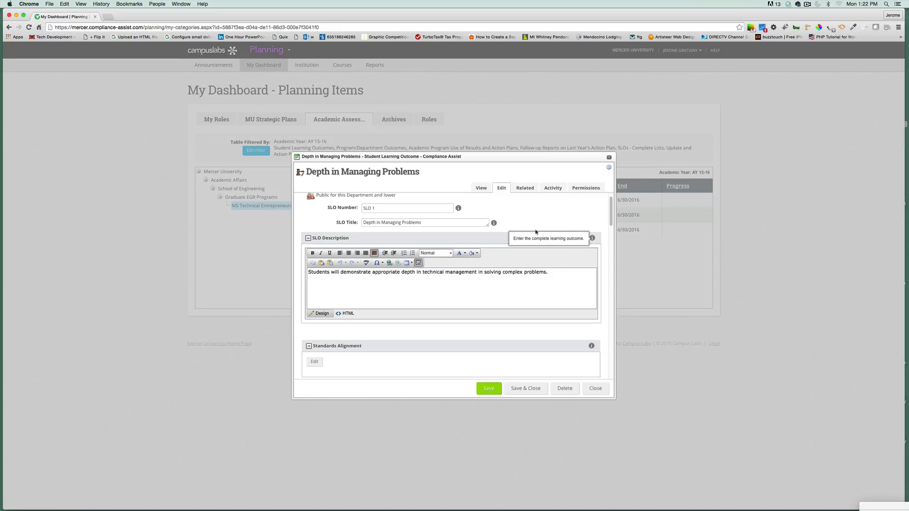
pyautogui.moveTo(494, 223)
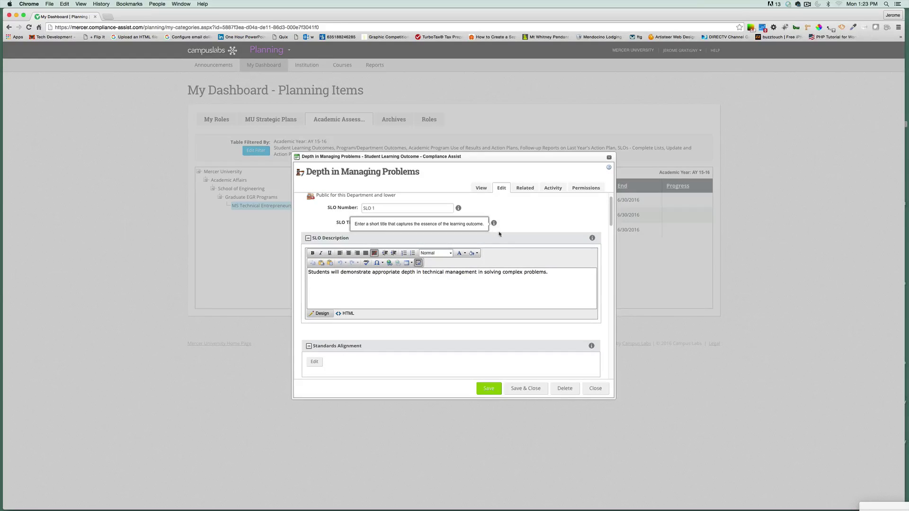
pyautogui.moveTo(593, 347)
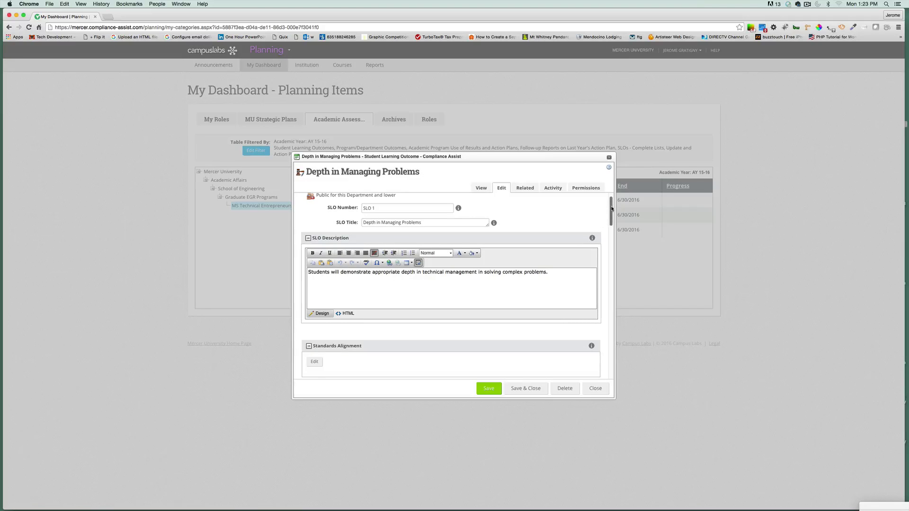
pyautogui.moveTo(612, 209); pyautogui.dragTo(612, 265)
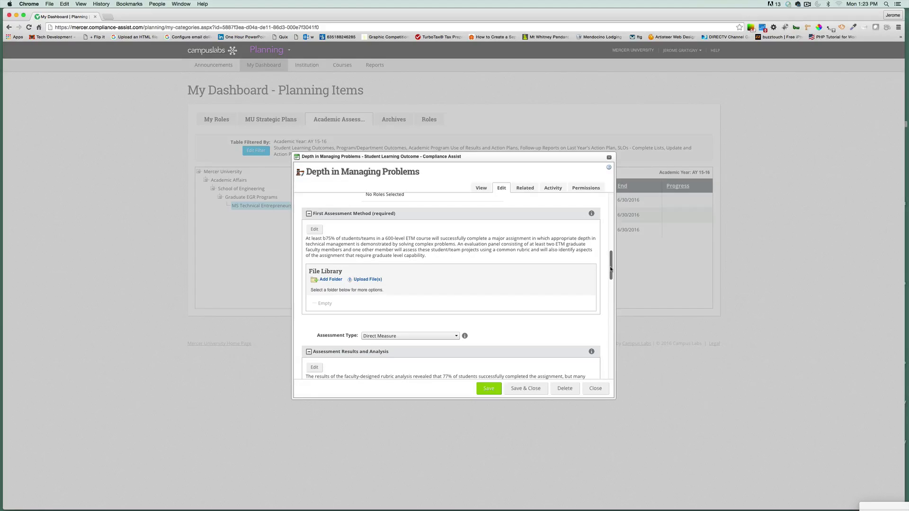
pyautogui.moveTo(611, 269); pyautogui.dragTo(614, 311)
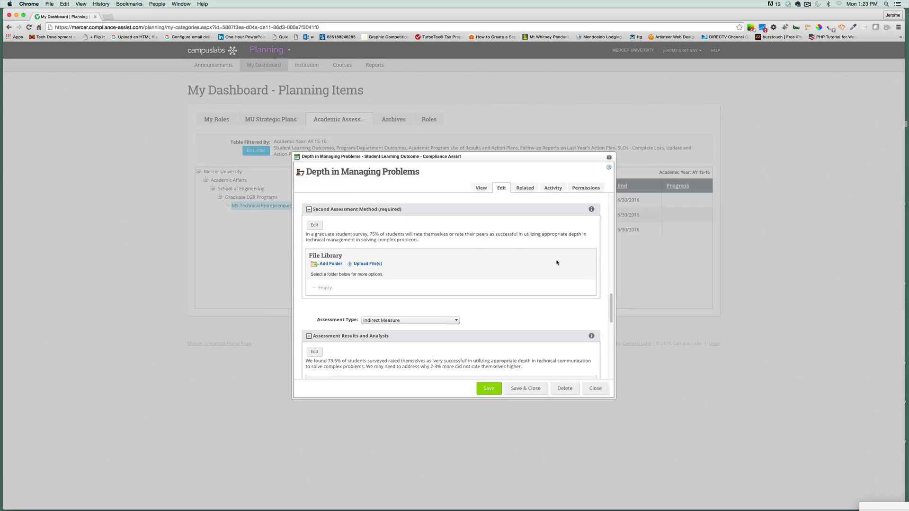
pyautogui.moveTo(611, 301); pyautogui.dragTo(610, 328)
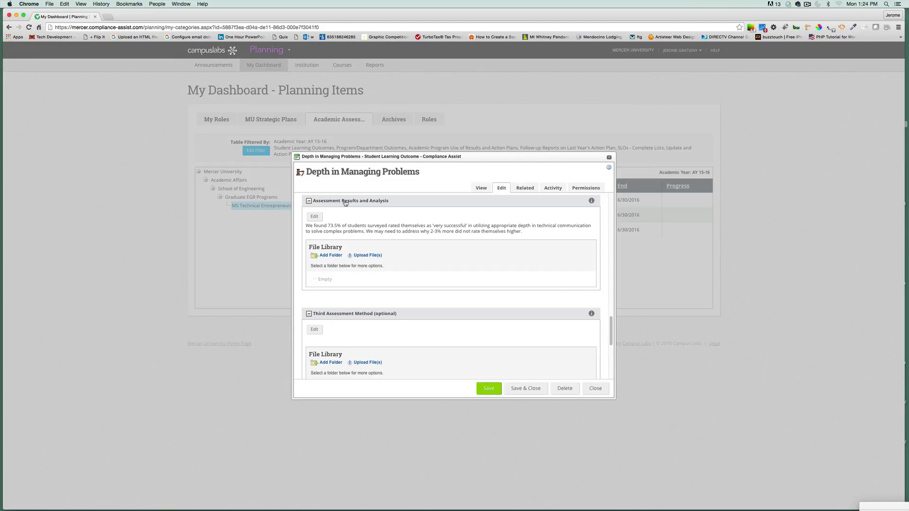
# Set the student success rate in the first assessment method's Assessment Results and Analysis to 79% and save the outcome
pyautogui.moveTo(611, 326); pyautogui.dragTo(614, 283)
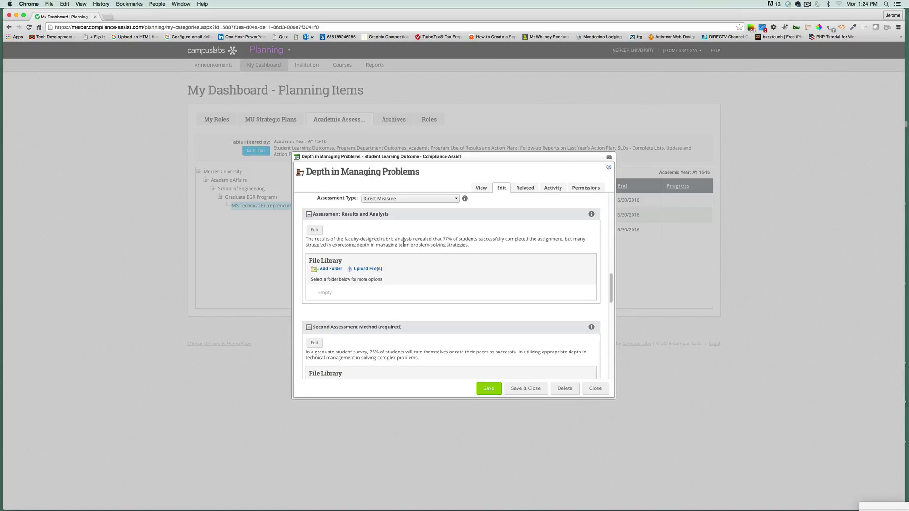
pyautogui.click(317, 230)
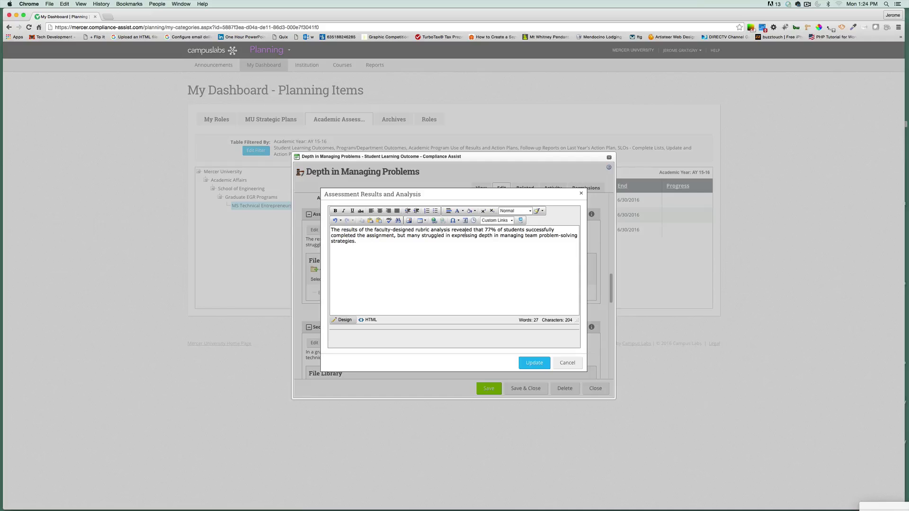
pyautogui.click(490, 231)
pyautogui.press('BackSpace')
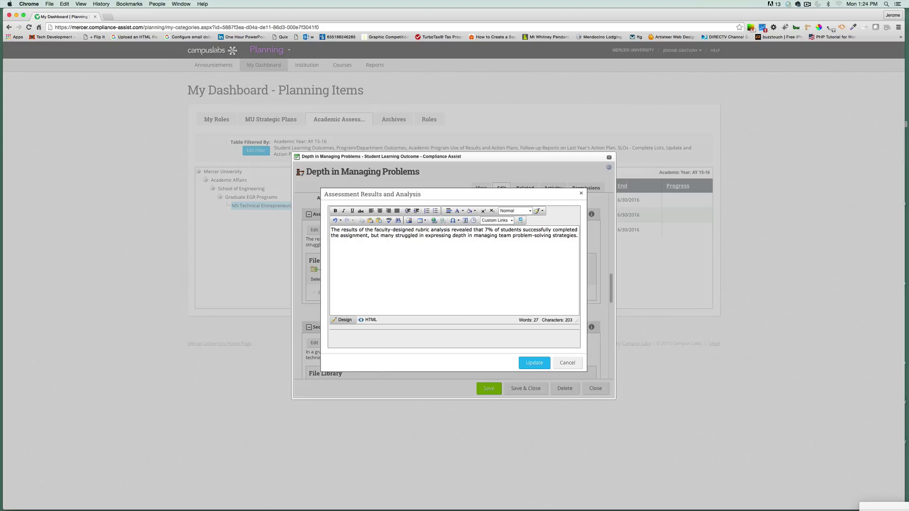
pyautogui.write('9')
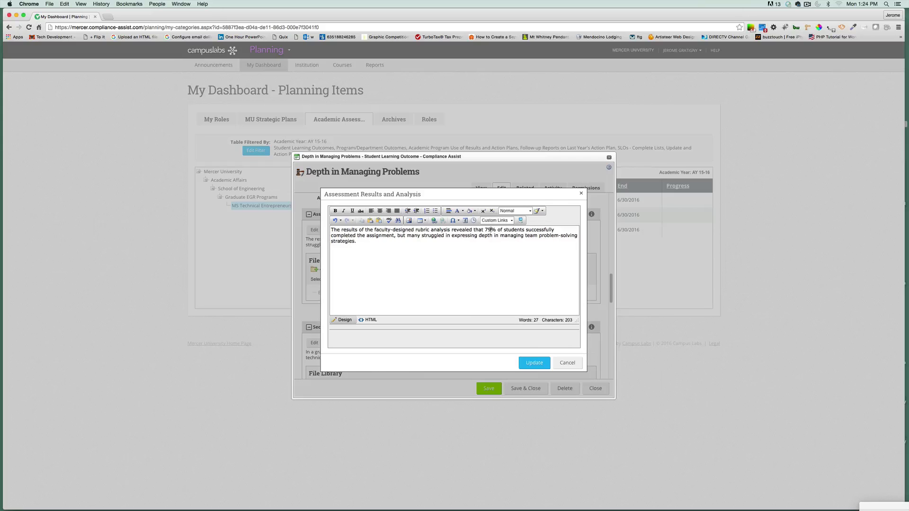
pyautogui.click(533, 365)
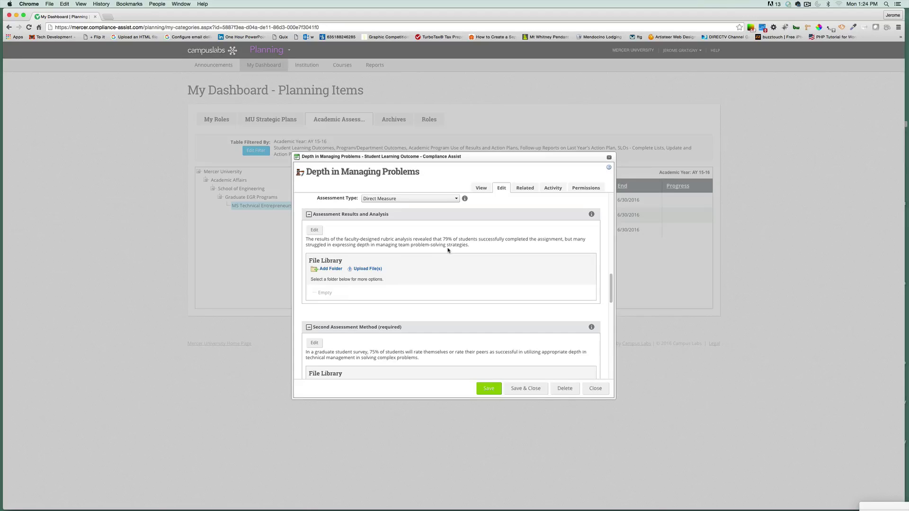
pyautogui.click(492, 384)
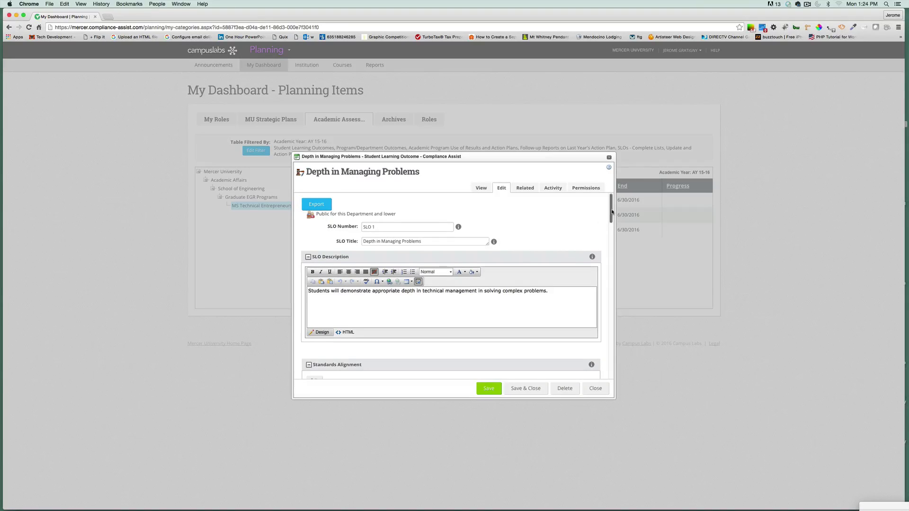
# Add Mercer University's strategic goals Goal 01, Goal 02 and Goal 04 as related items that the Depth in Managing Problems outcome supports
pyautogui.moveTo(612, 213); pyautogui.dragTo(609, 310)
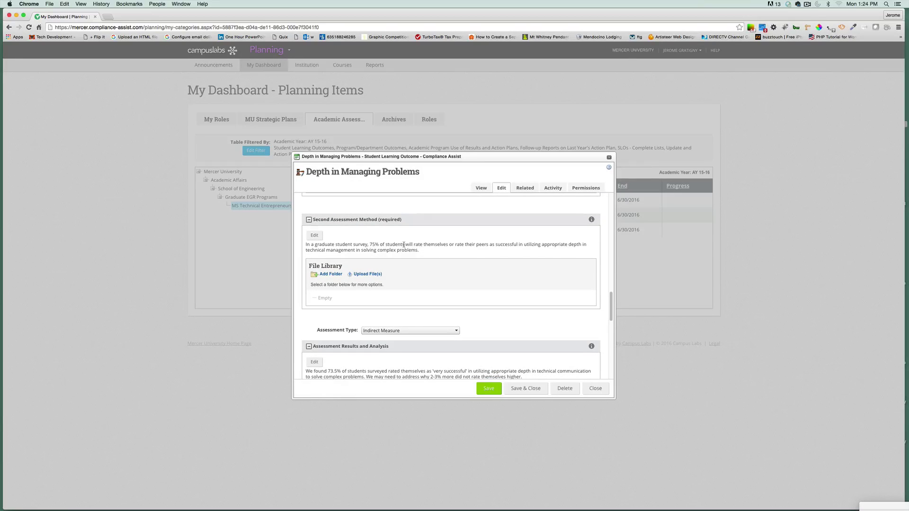
pyautogui.click(523, 188)
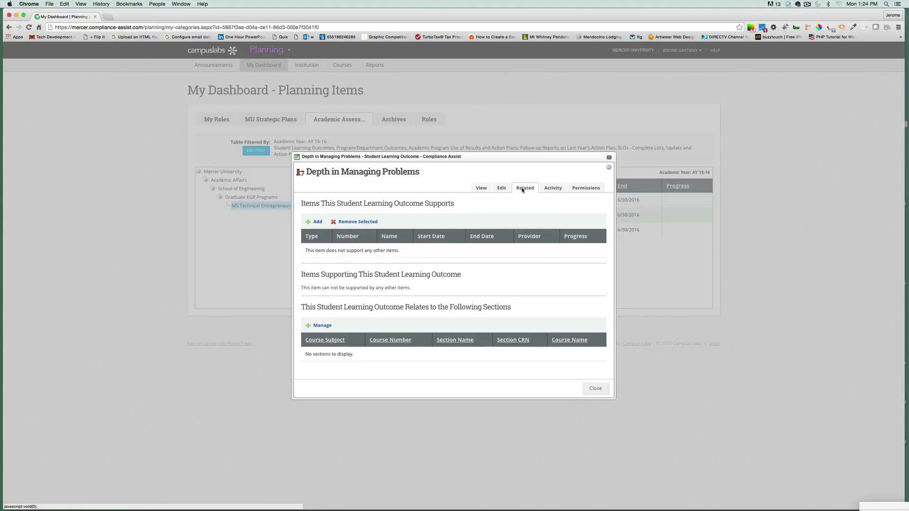
pyautogui.click(316, 222)
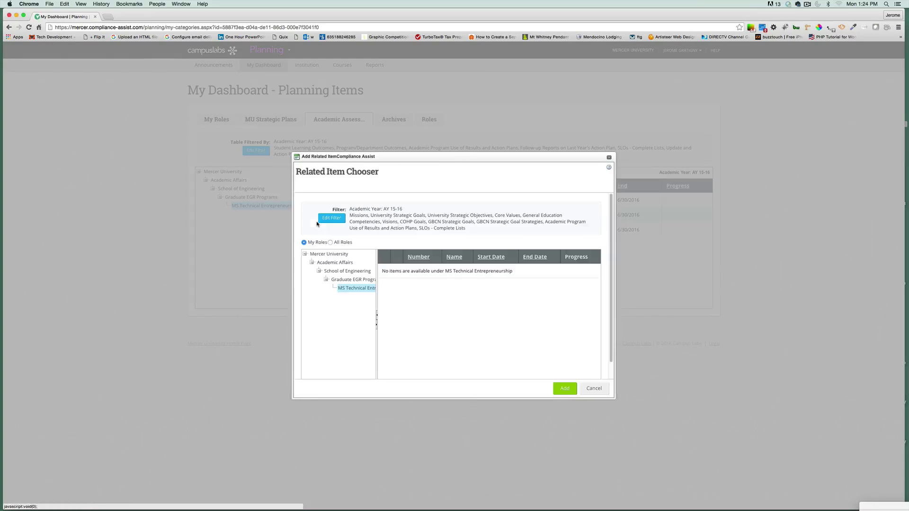
pyautogui.click(332, 256)
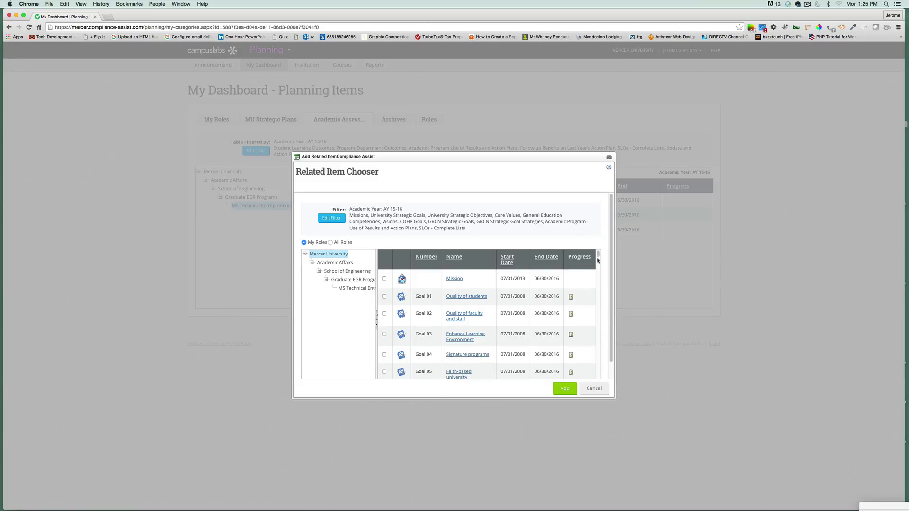
pyautogui.scroll(-1, 614, 266)
pyautogui.scroll(-2, 614, 267)
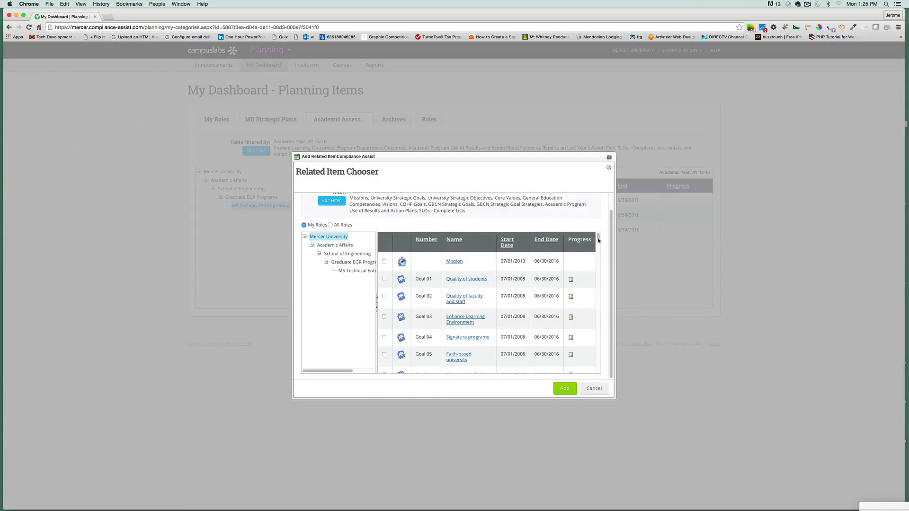
pyautogui.moveTo(597, 238)
pyautogui.mouseDown()
pyautogui.moveTo(598, 250)
pyautogui.moveTo(598, 236)
pyautogui.mouseUp()
pyautogui.click(385, 280)
pyautogui.click(385, 296)
pyautogui.click(384, 338)
pyautogui.click(558, 388)
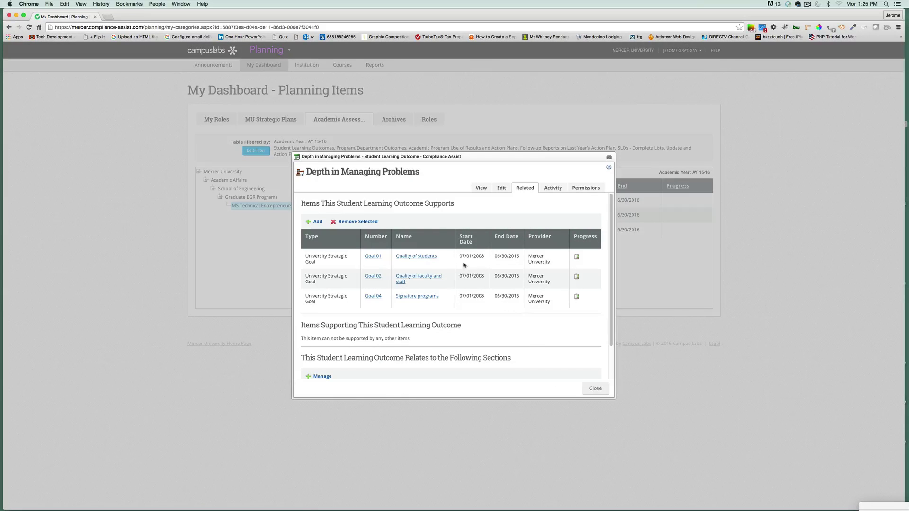
# Remove Goal 04, Signature programs, from the outcome's supported items and close the outcome
pyautogui.click(424, 306)
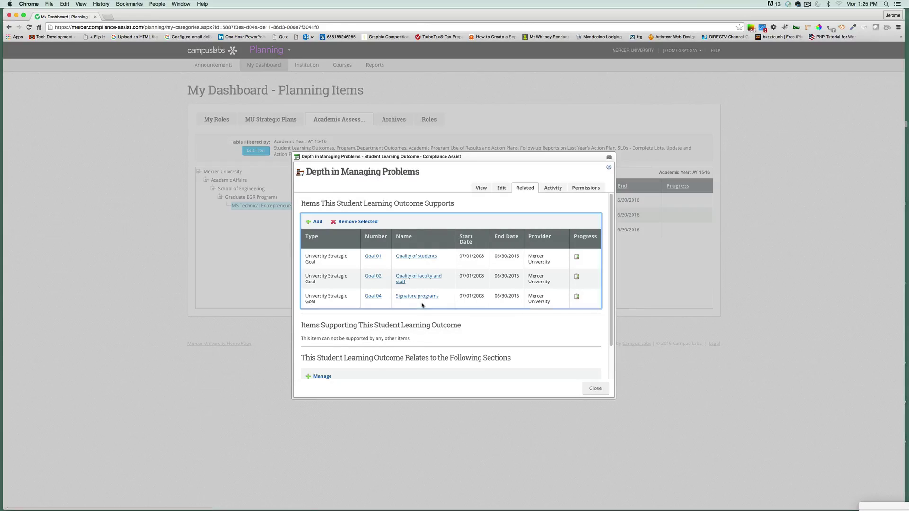
pyautogui.click(365, 224)
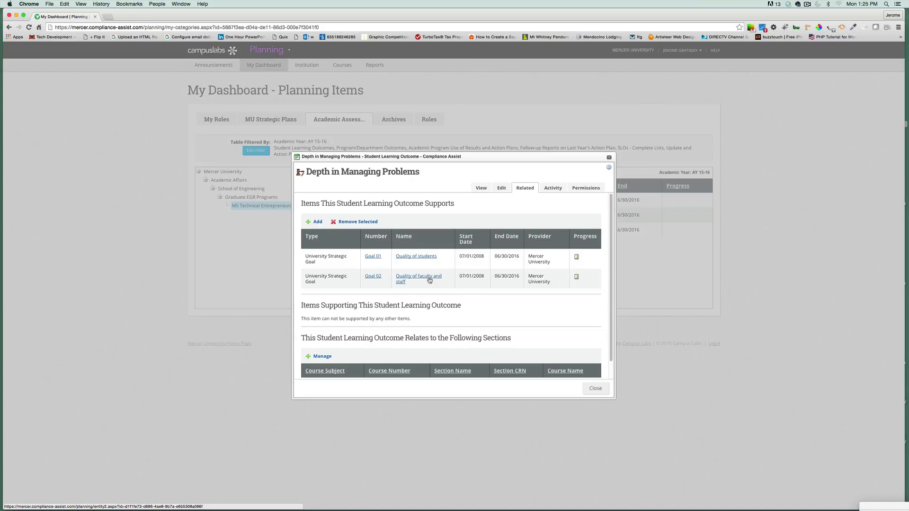
pyautogui.click(593, 391)
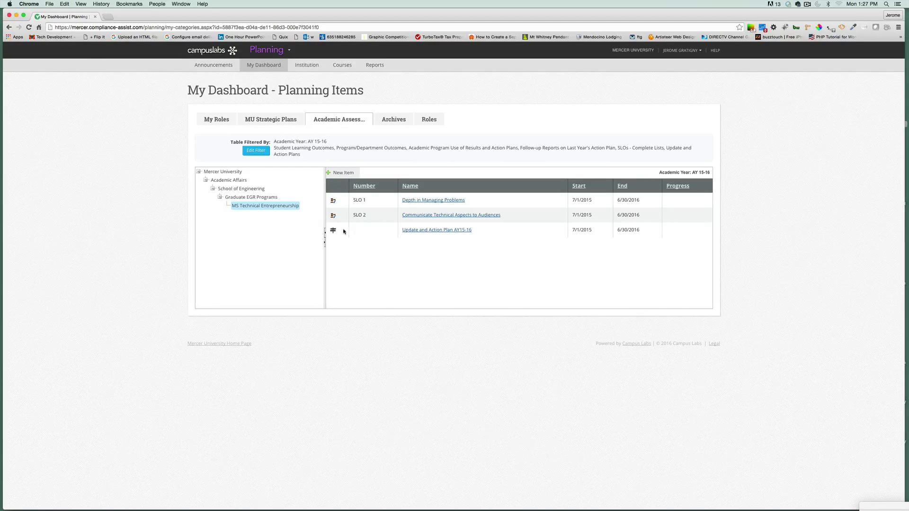
pyautogui.moveTo(301, 507)
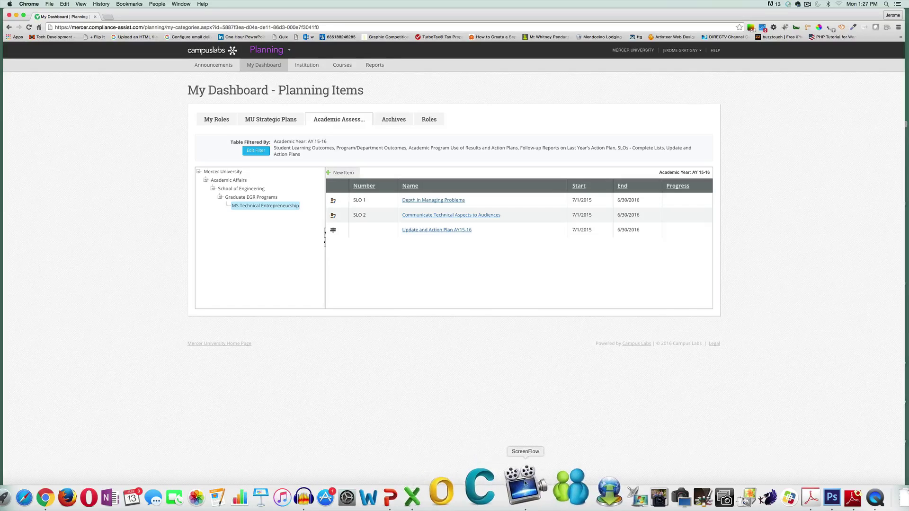
pyautogui.click(514, 495)
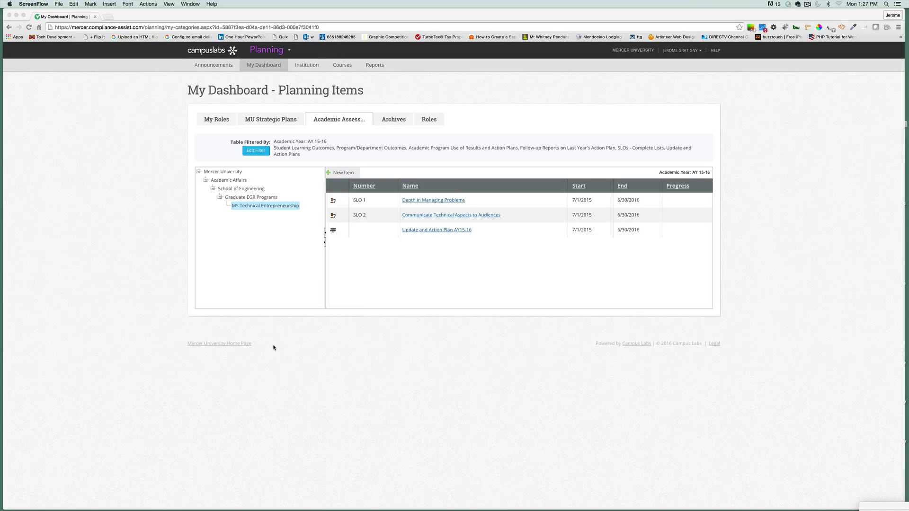
pyautogui.click(59, 4)
pyautogui.click(72, 18)
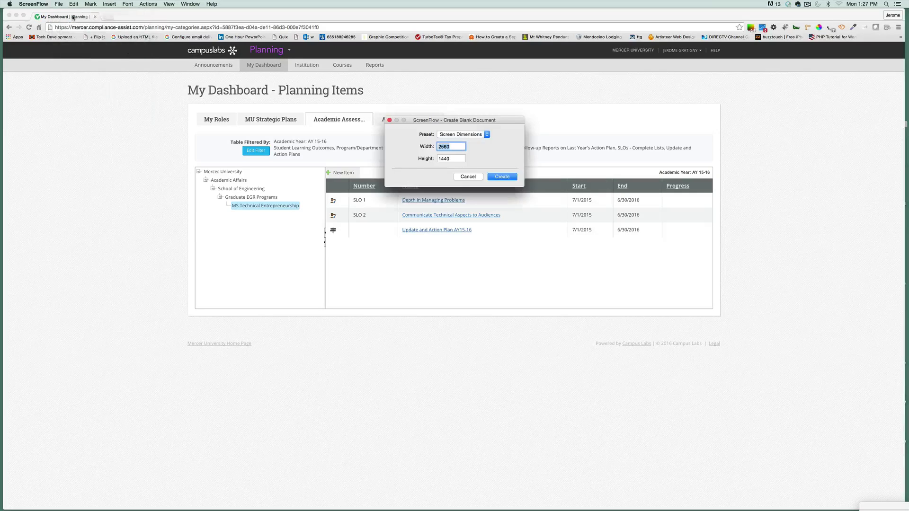
pyautogui.click(468, 177)
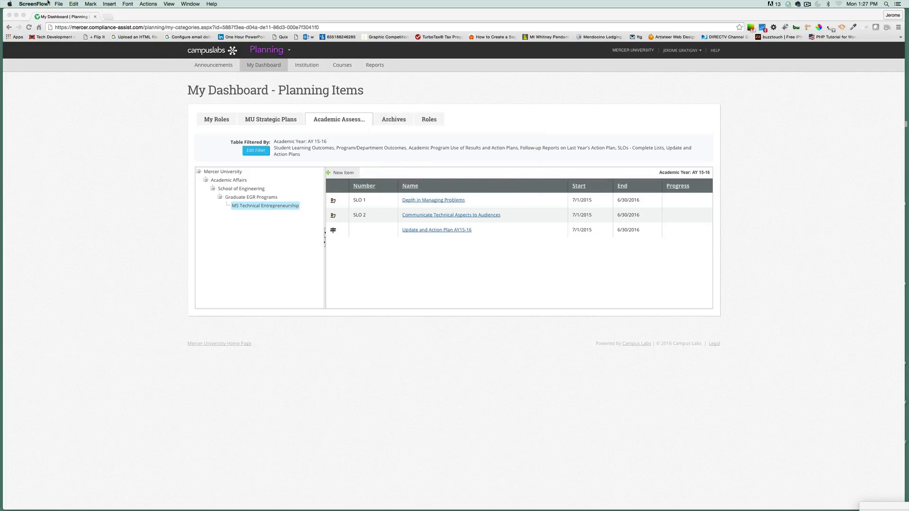